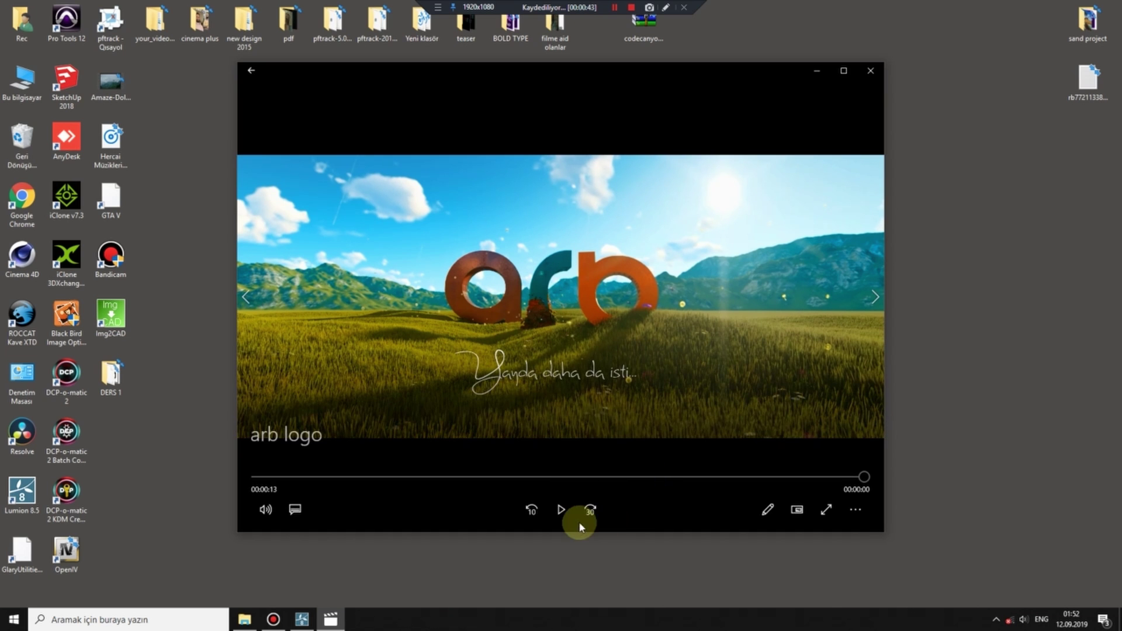
Play the arb logo animation in Movies & TV with Repeat turned on
left_click(558, 510)
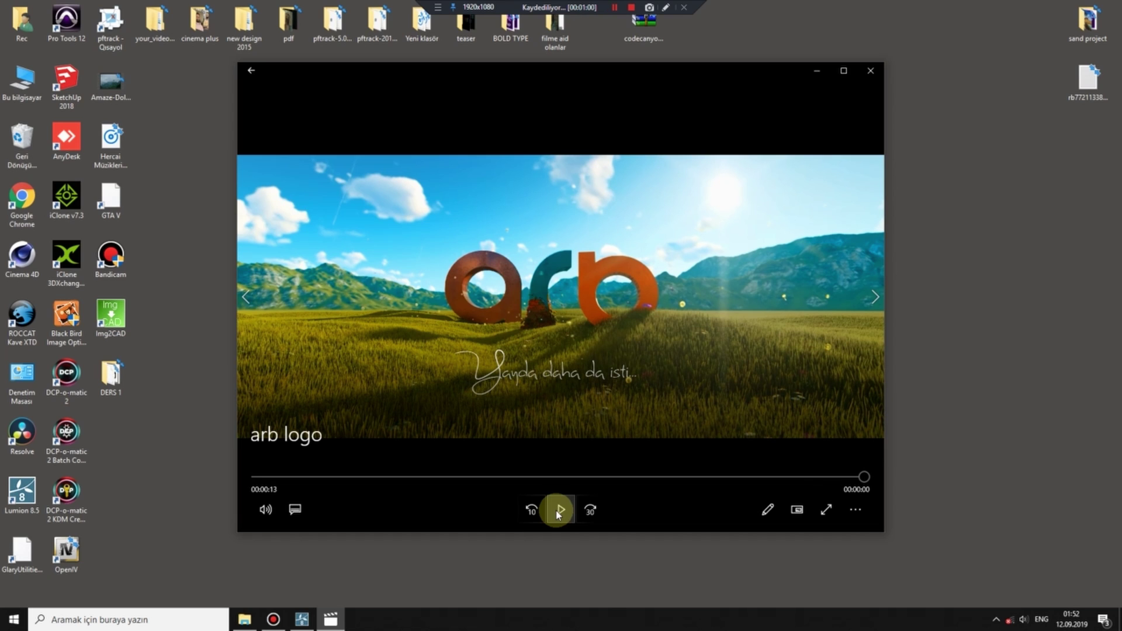
left_click(855, 509)
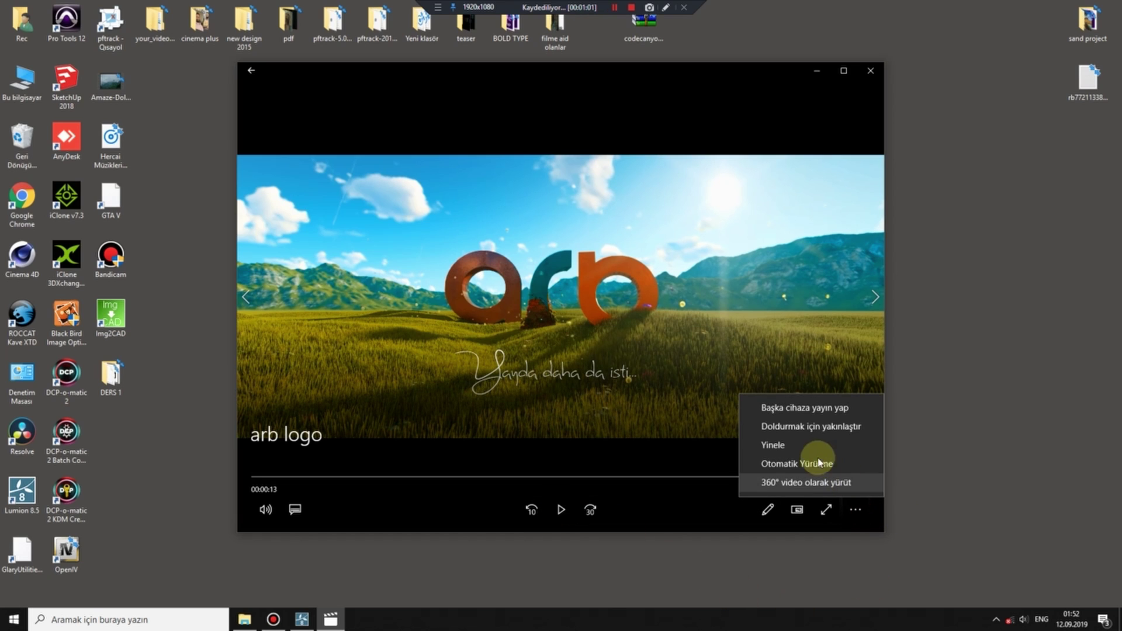
left_click(784, 448)
left_click(558, 512)
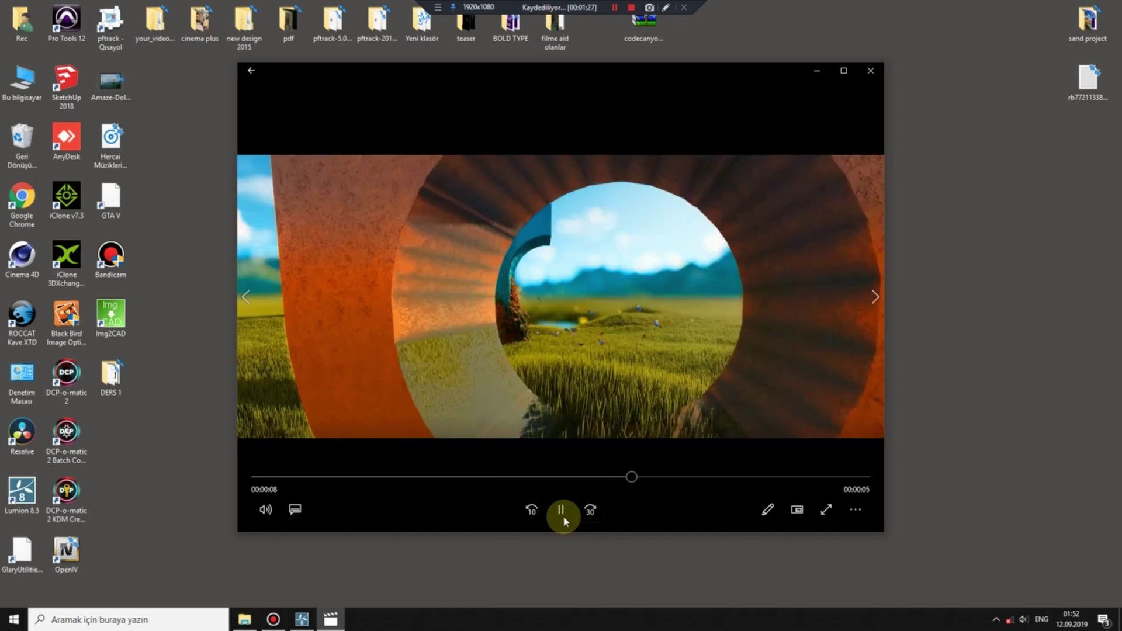
Pause and resume the looping video, then close Movies & TV
left_click(563, 515)
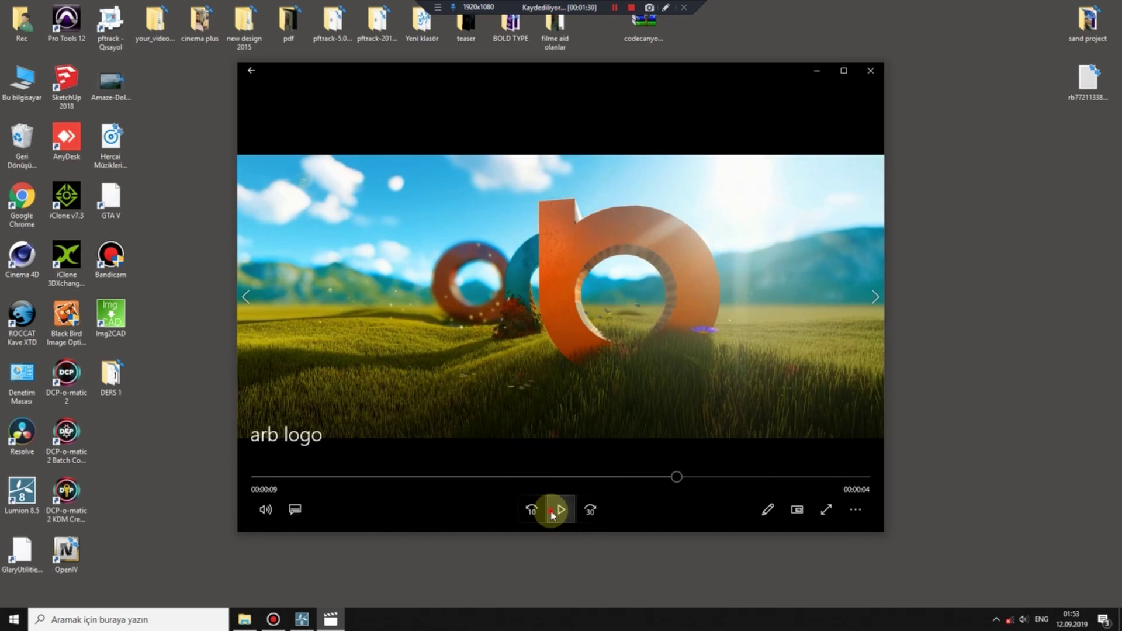
left_click(560, 510)
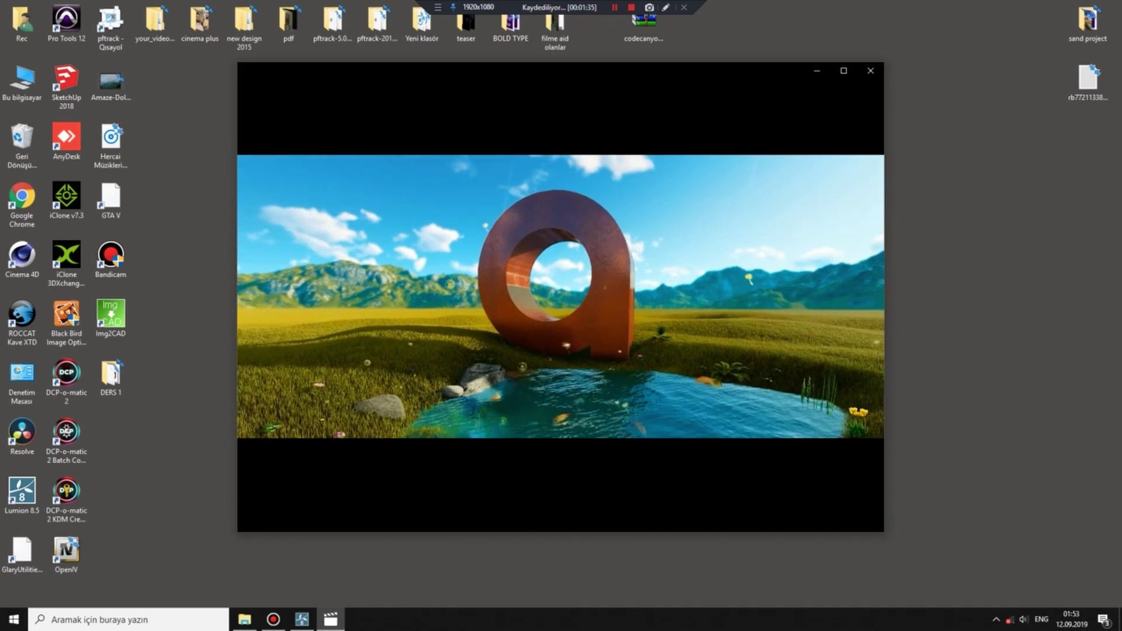
left_click(71, 102)
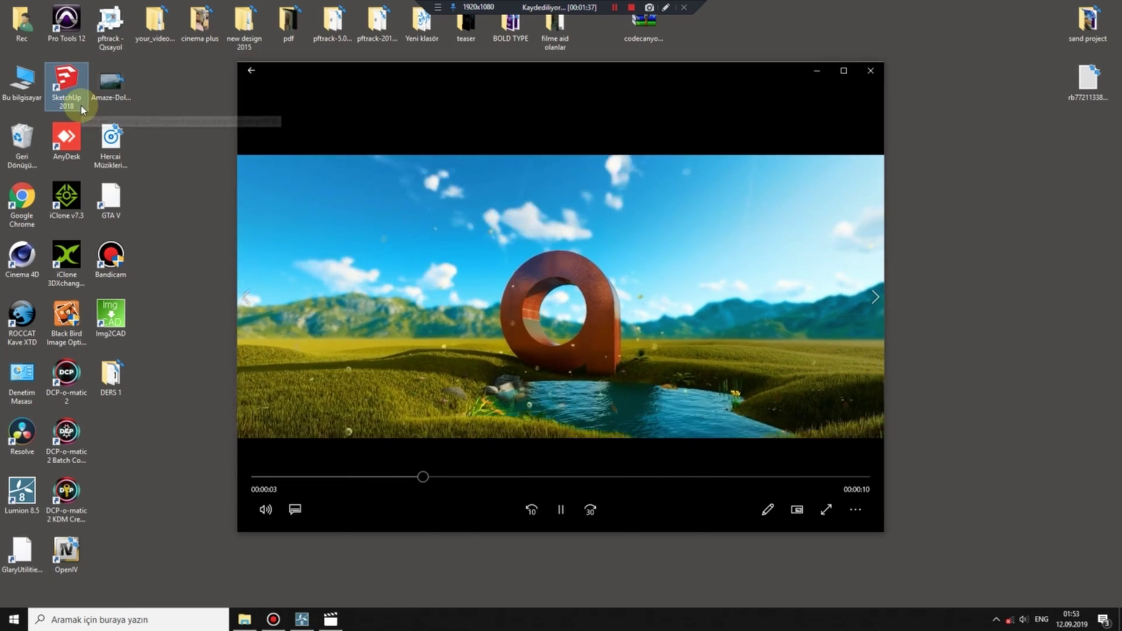
left_click(25, 490)
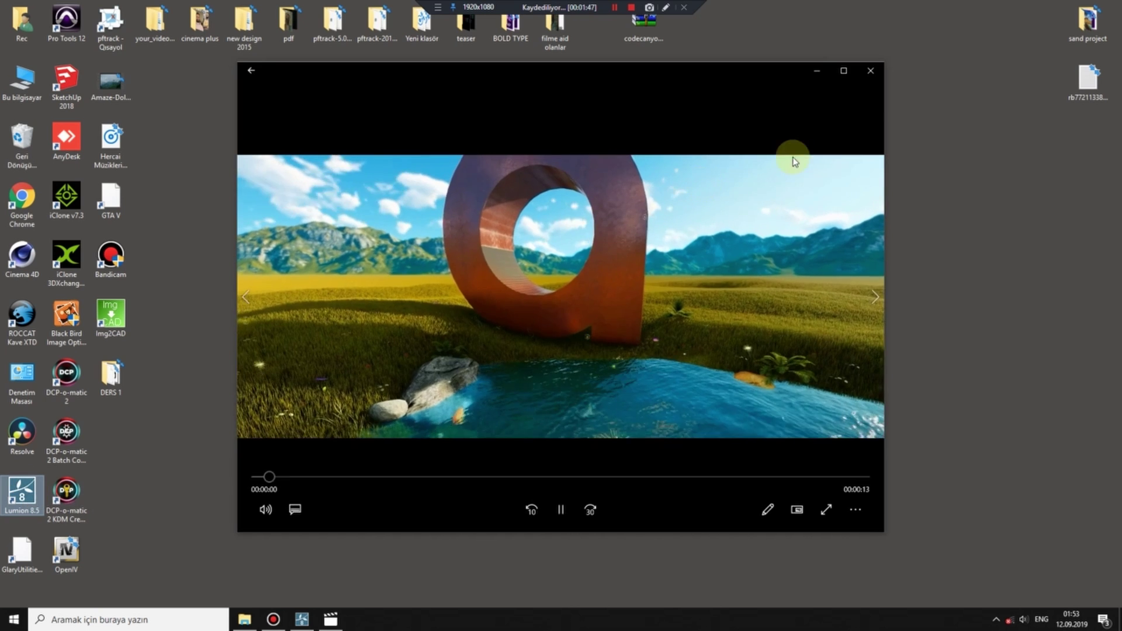
left_click(875, 83)
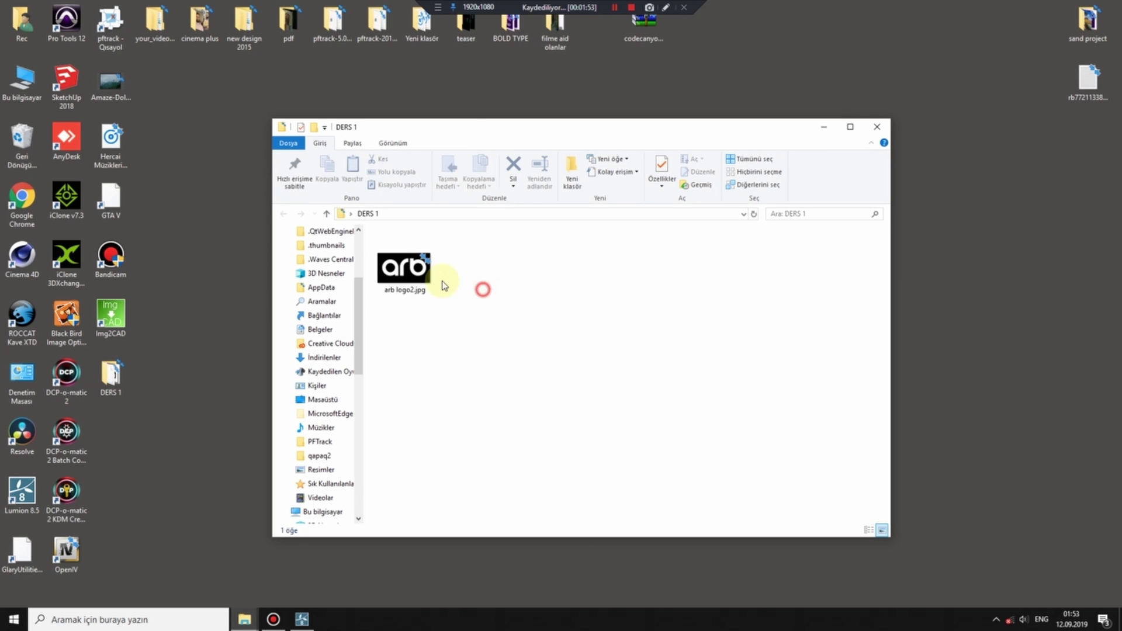
Open arb logo2.jpg from the DERS 1 folder in Photos
left_click(417, 281)
double_click(396, 273)
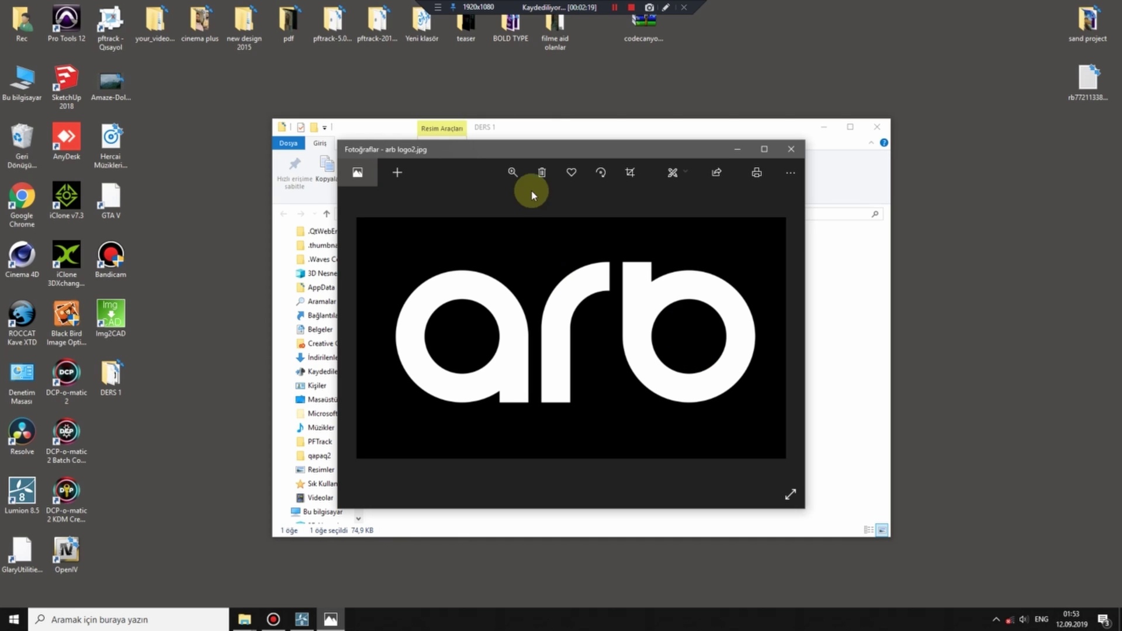
mouse_move(507, 157)
left_mouse_down()
mouse_move(555, 142)
mouse_move(529, 149)
left_mouse_up()
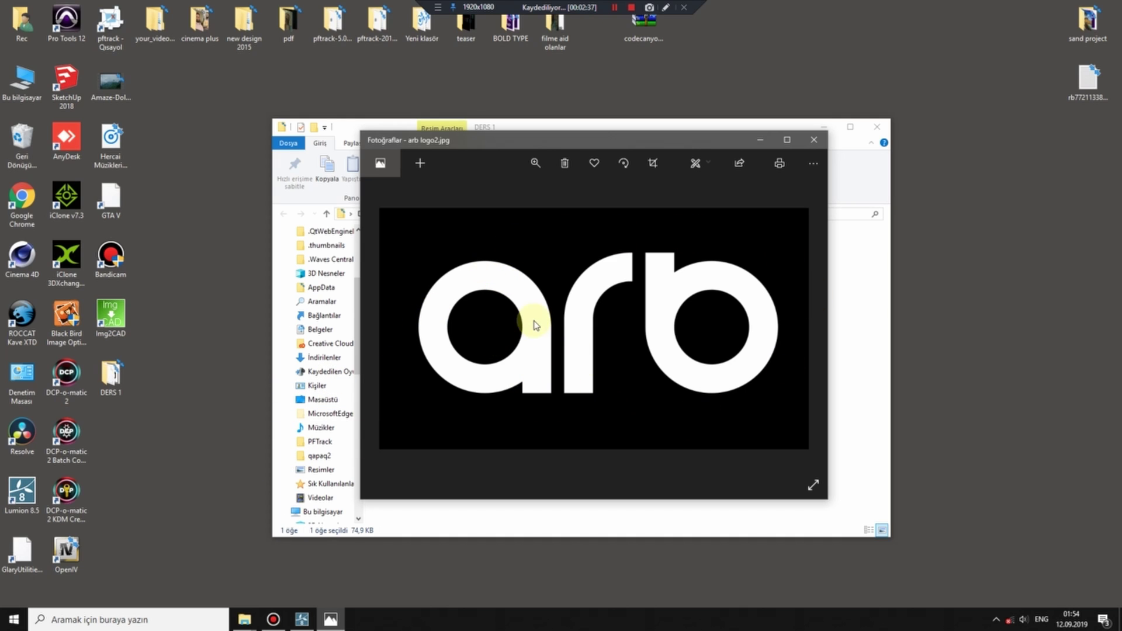
Zoom in and out on the white arb logo, reposition the viewer, and close the DERS 1 window
scroll(539, 374, "up", 1, "ctrl")
scroll(539, 374, "up", 1, "ctrl")
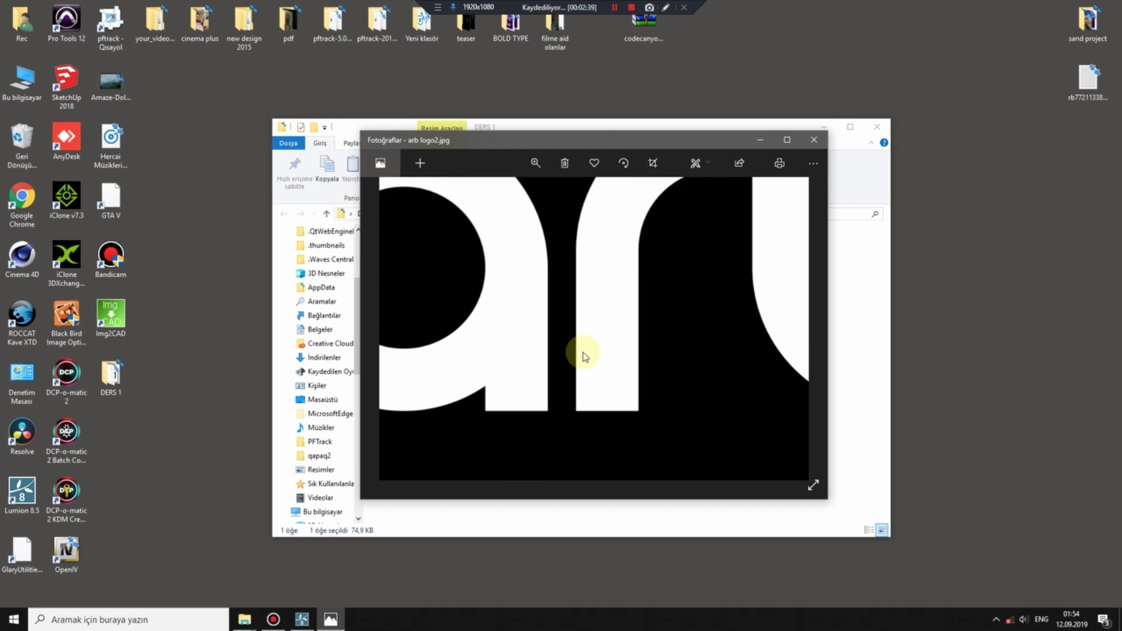
scroll(581, 353, "down", 1, "ctrl")
scroll(581, 354, "down", 2, "ctrl")
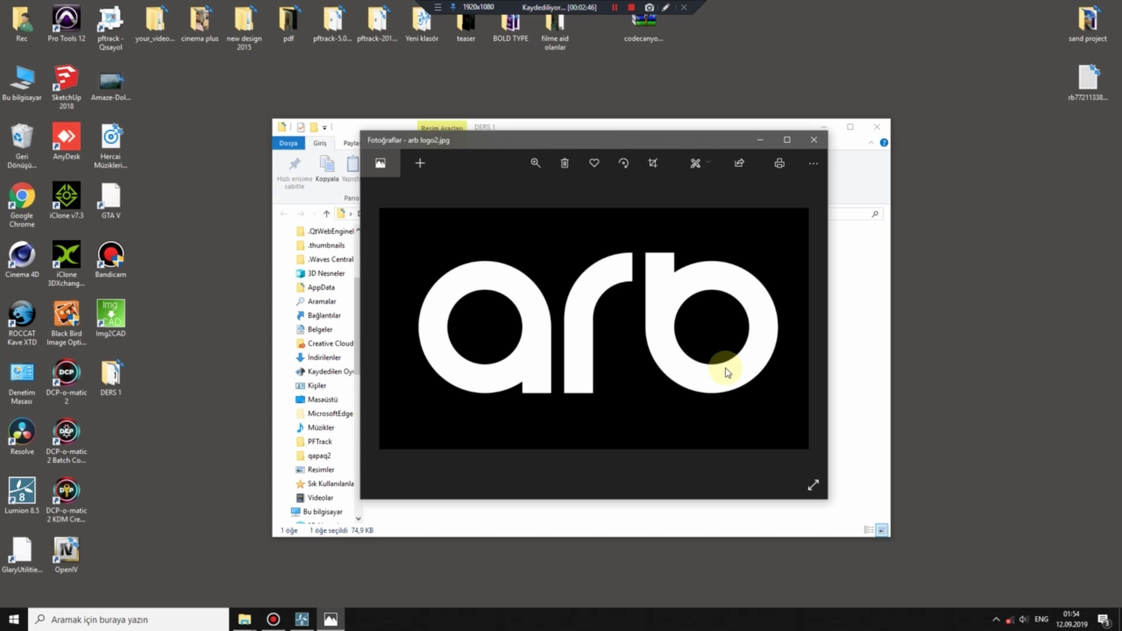
left_click_drag(546, 141, 538, 170)
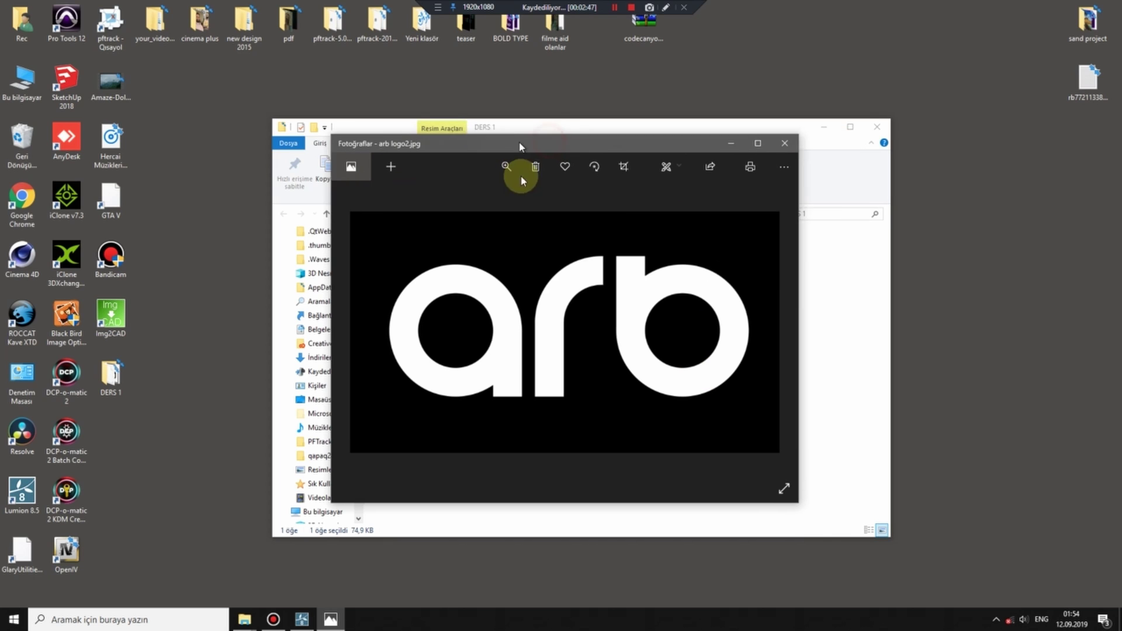
left_click_drag(606, 170, 627, 172)
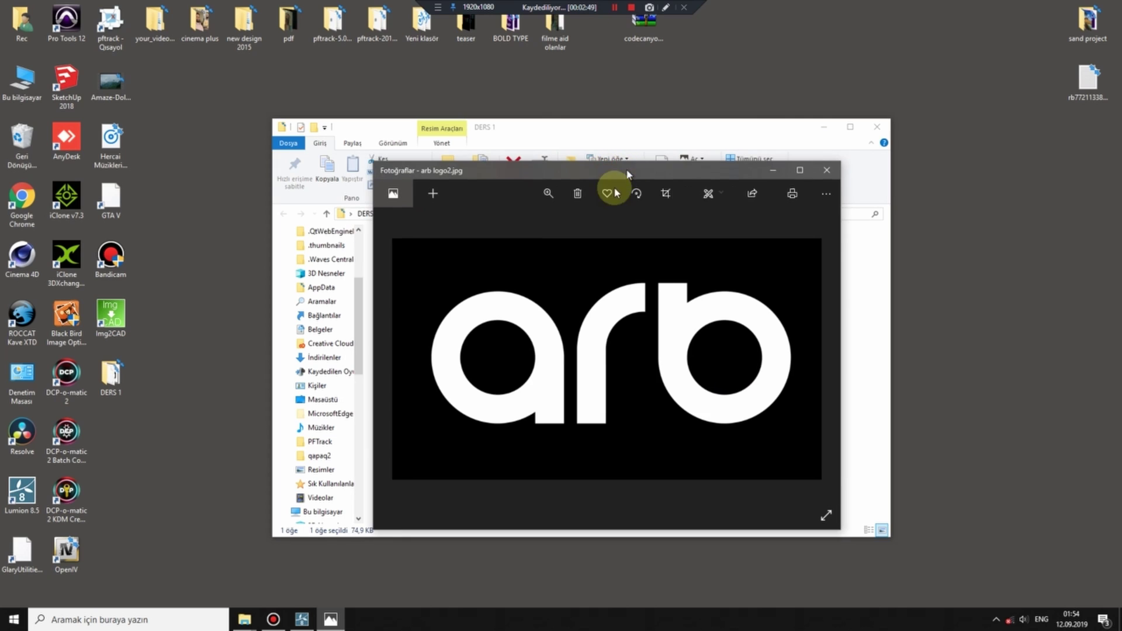
left_click(84, 108)
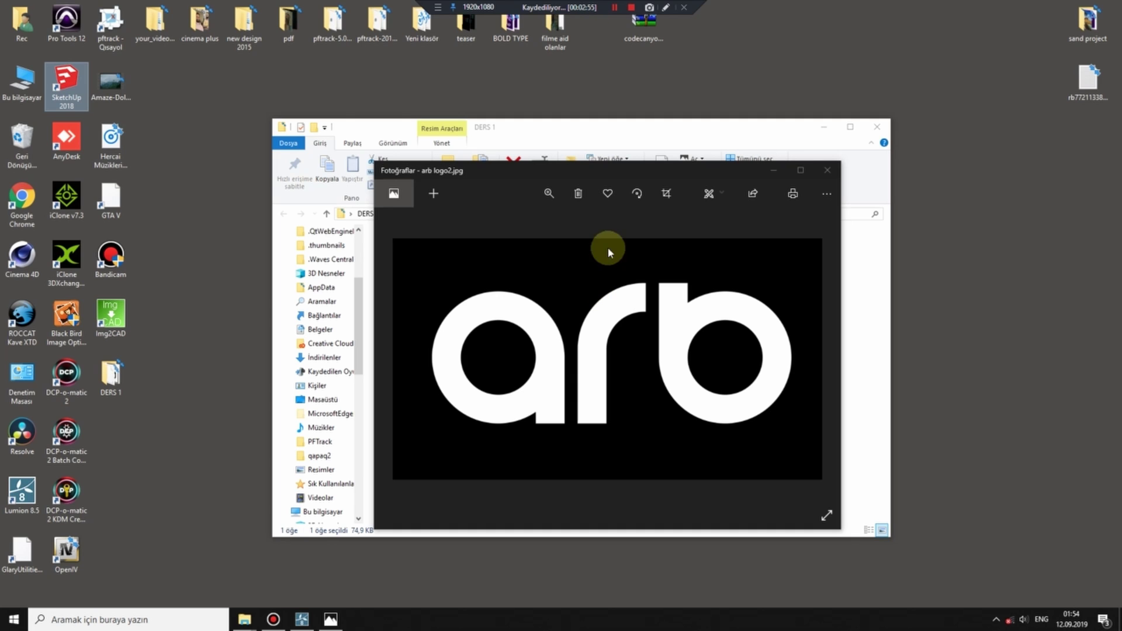
left_click(875, 128)
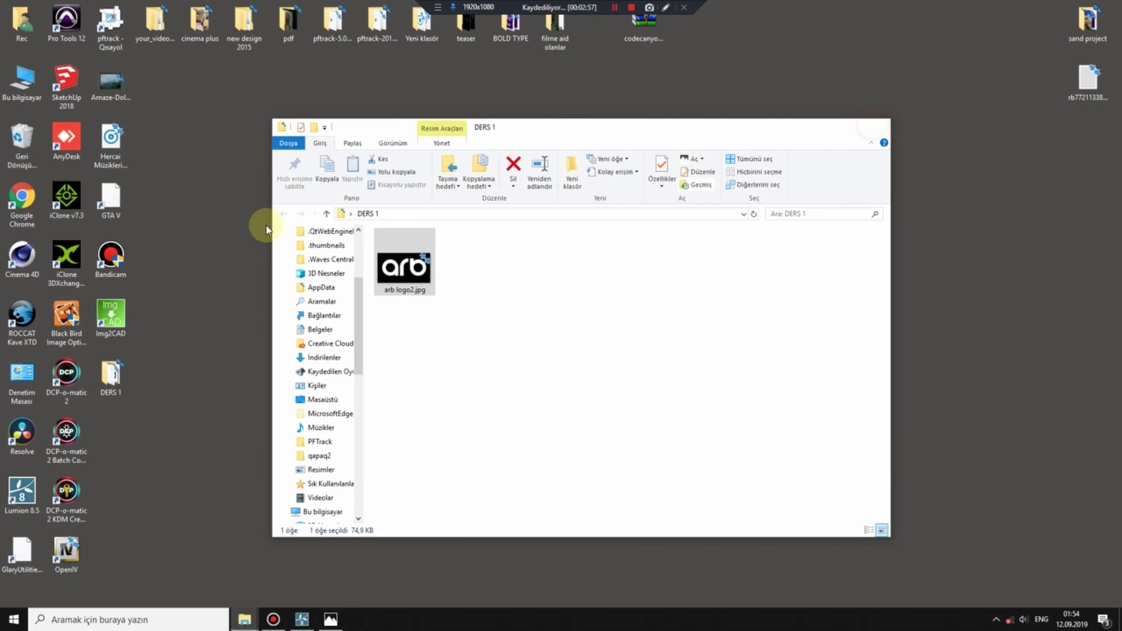
Select the Img2CAD shortcut, close the arb logo2.jpg viewer, and refresh the desktop
left_click(120, 327)
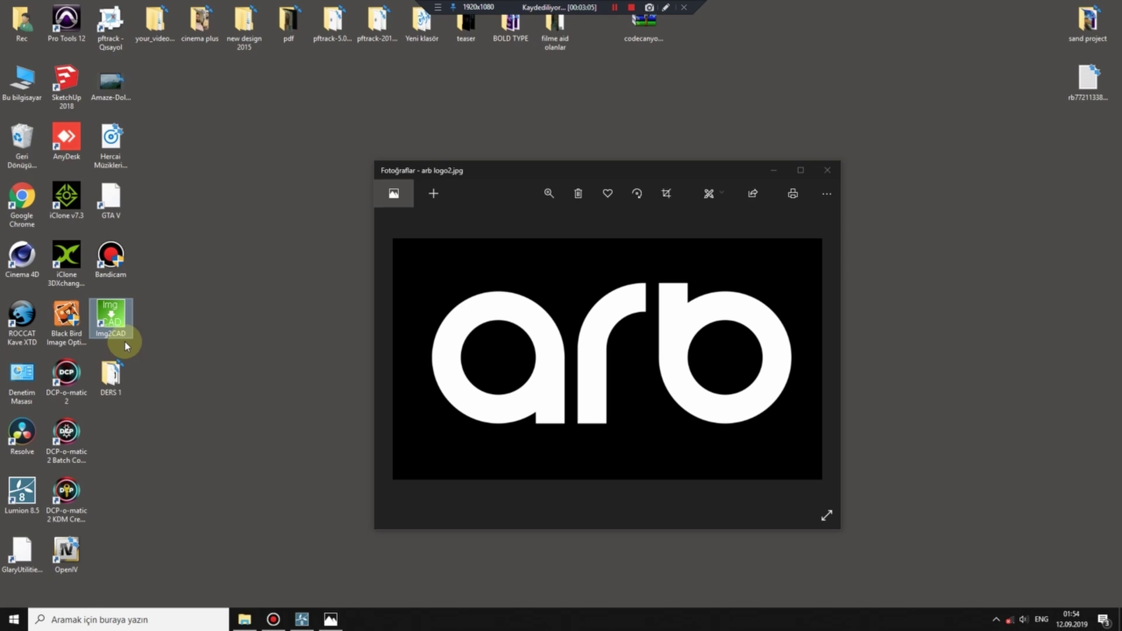
left_click(161, 333)
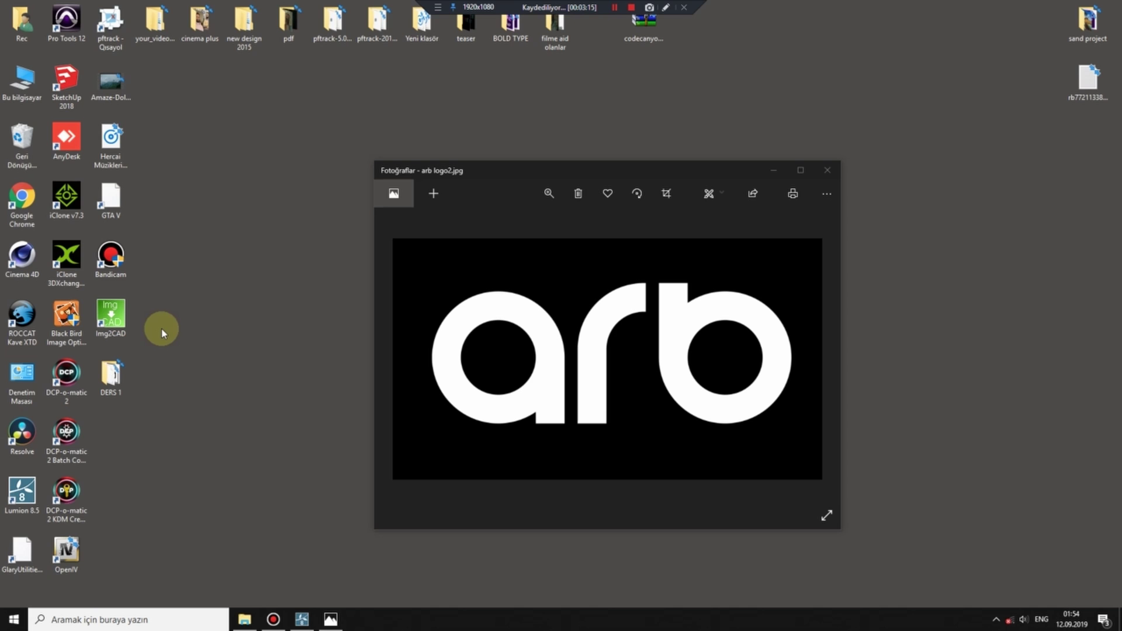
left_click(111, 315)
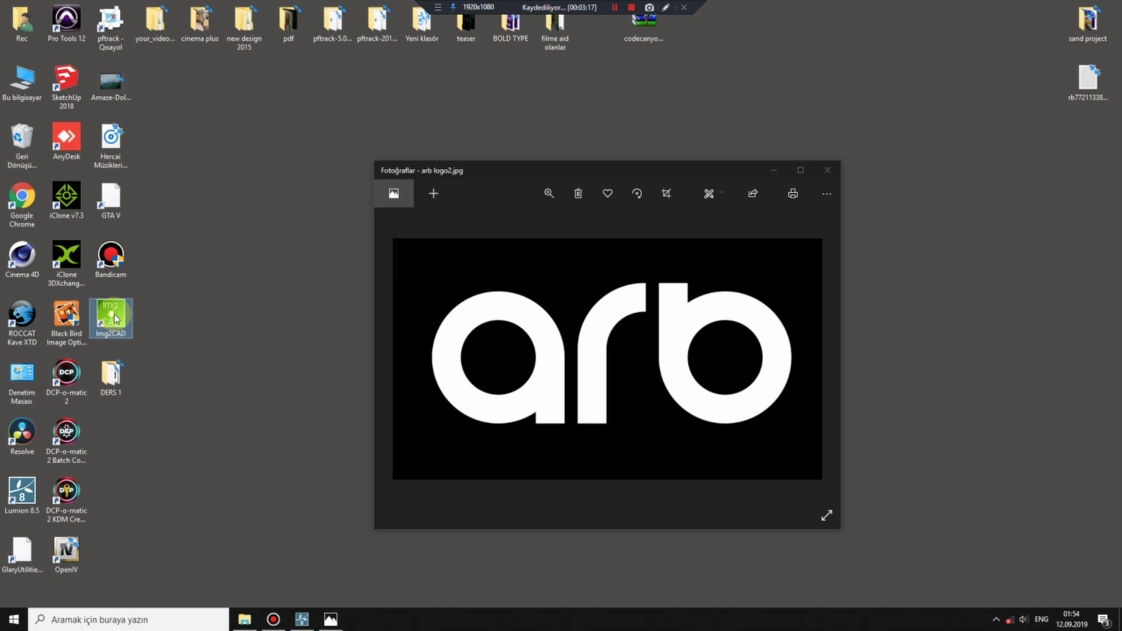
left_click(827, 170)
right_click(476, 275)
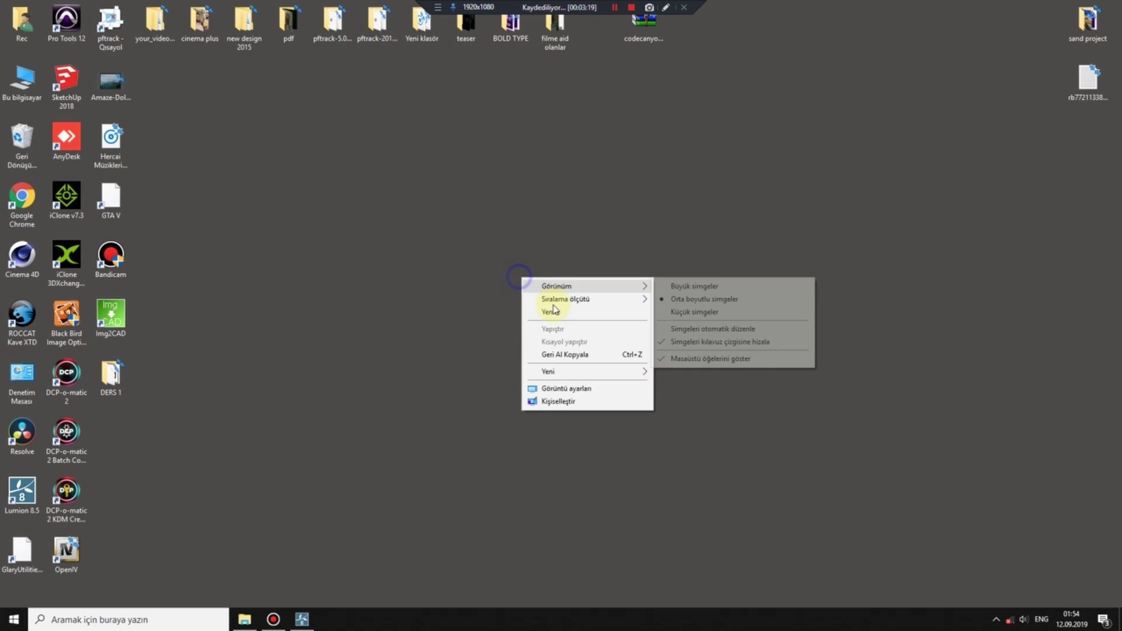
left_click(551, 309)
Launch Img2CAD and add arb logo2.jpg to the conversion list
double_click(120, 314)
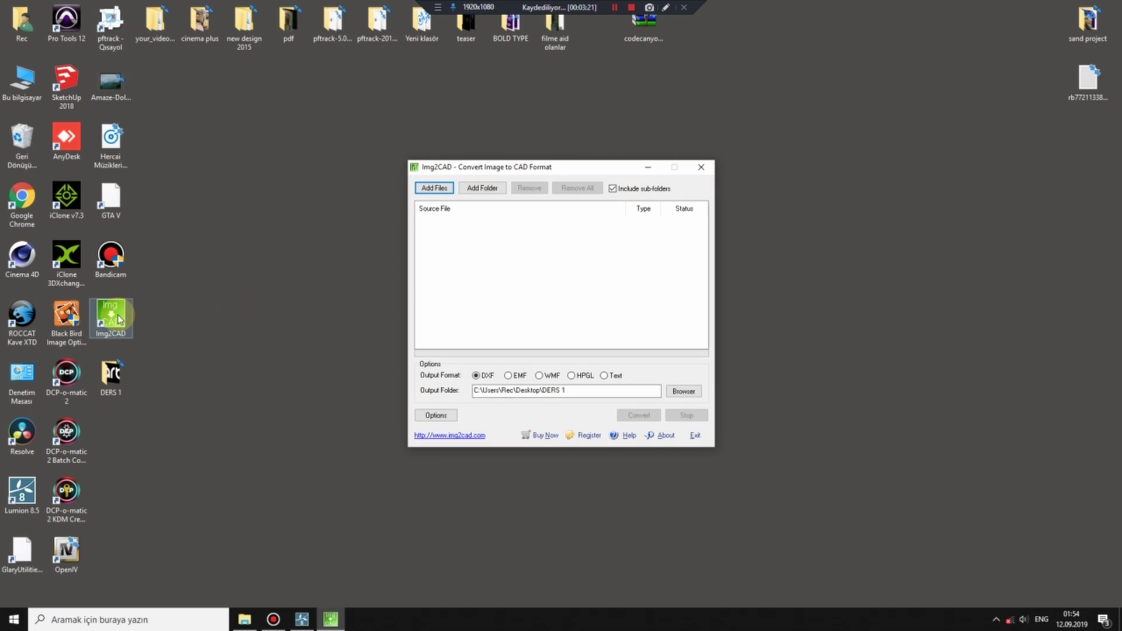
left_click_drag(505, 171, 494, 176)
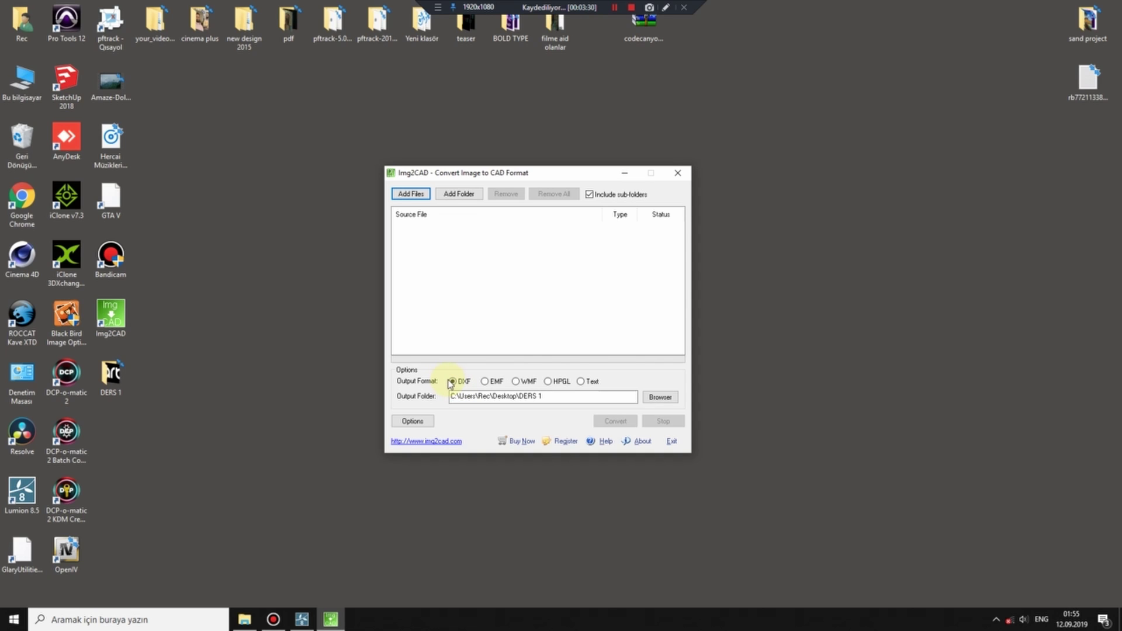
left_click(413, 197)
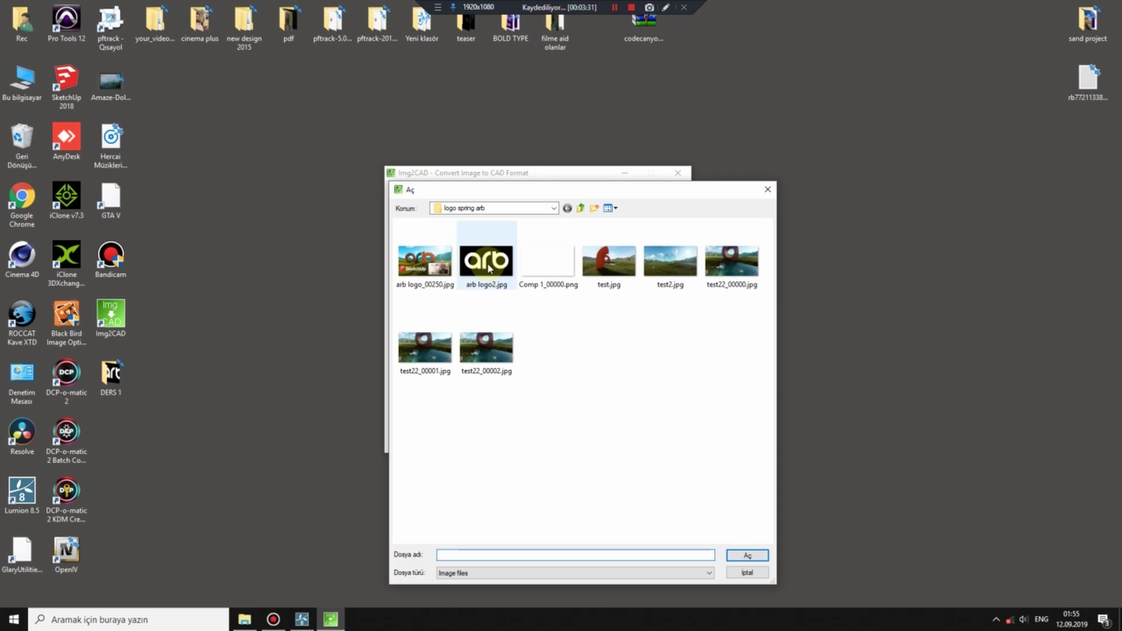
left_click(486, 260)
left_click(747, 560)
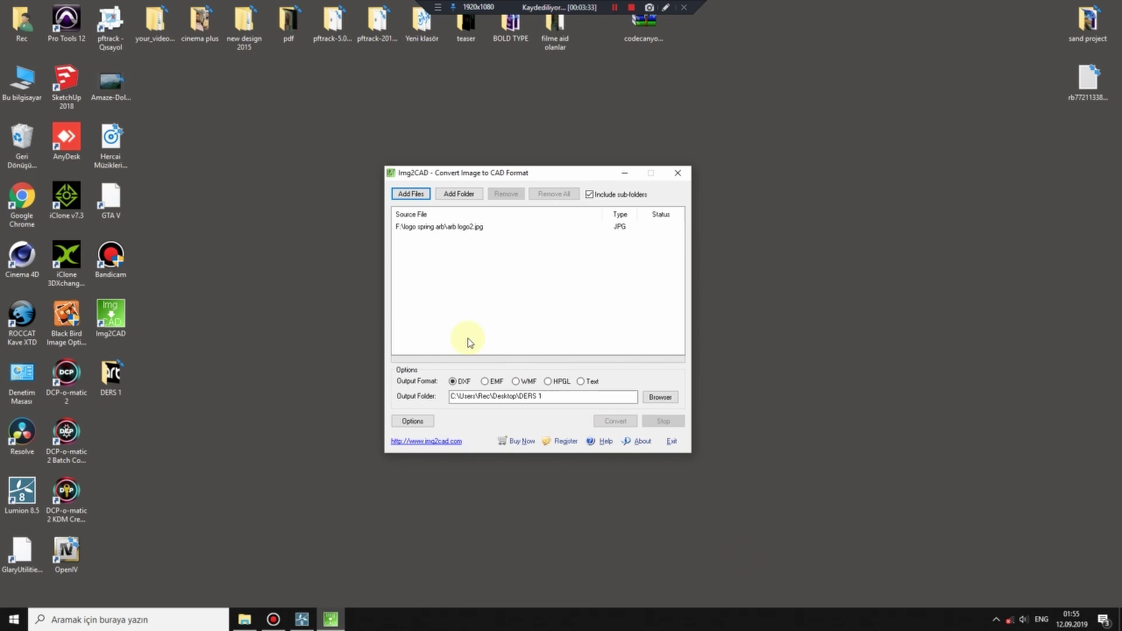
left_click(435, 227)
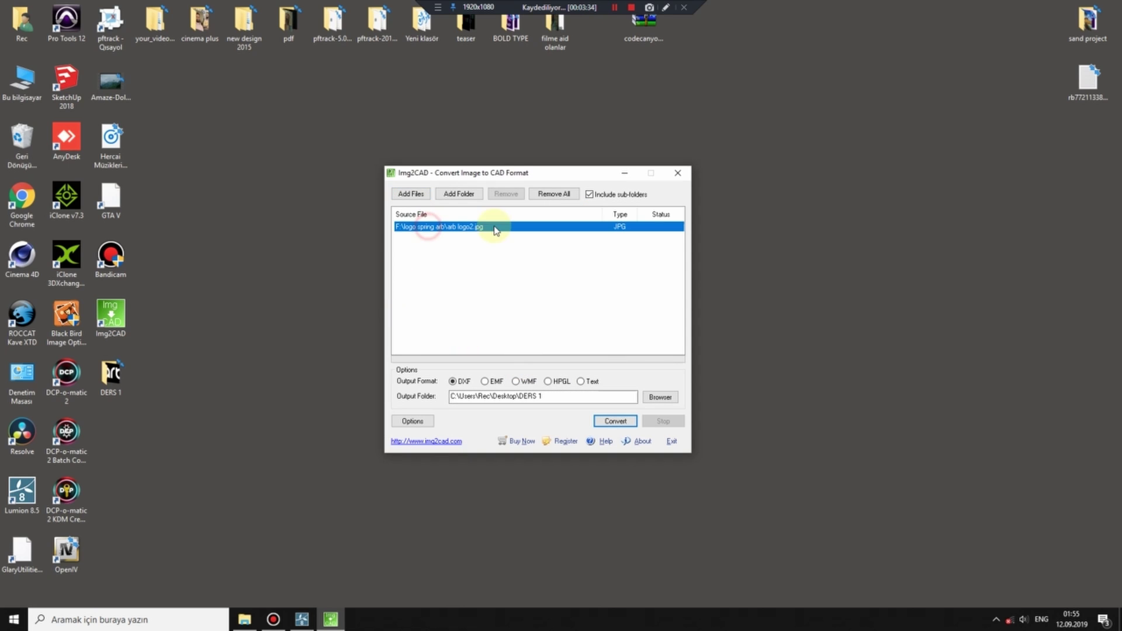
Set conversion options to Outline thinning, Color Threshold 400 and Tolerance 12
left_click(407, 425)
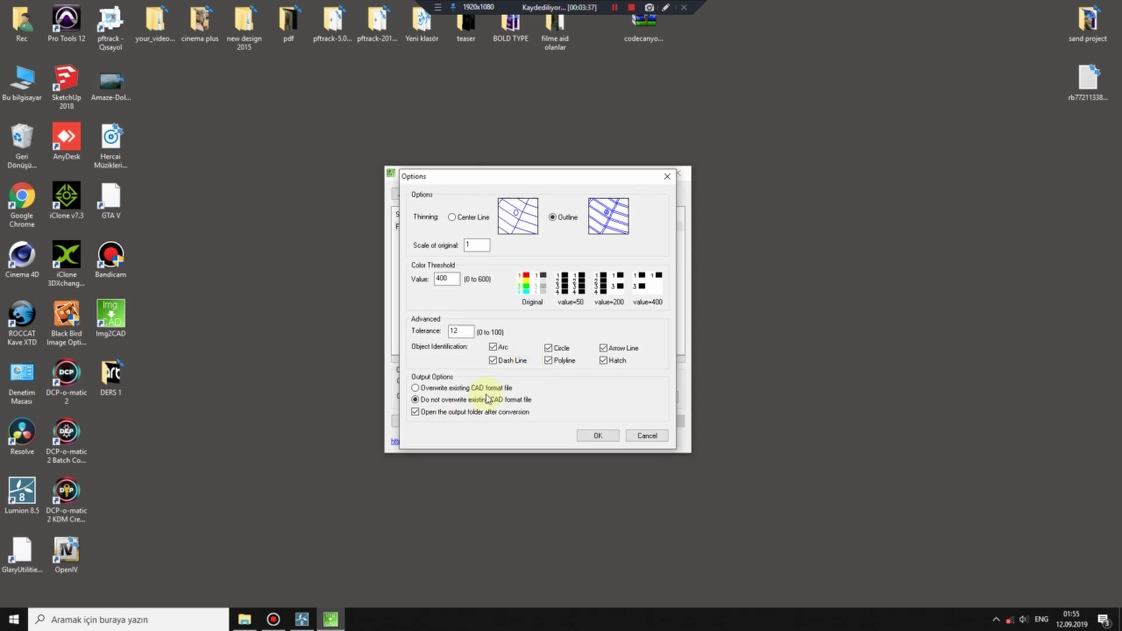
left_click_drag(483, 186, 316, 201)
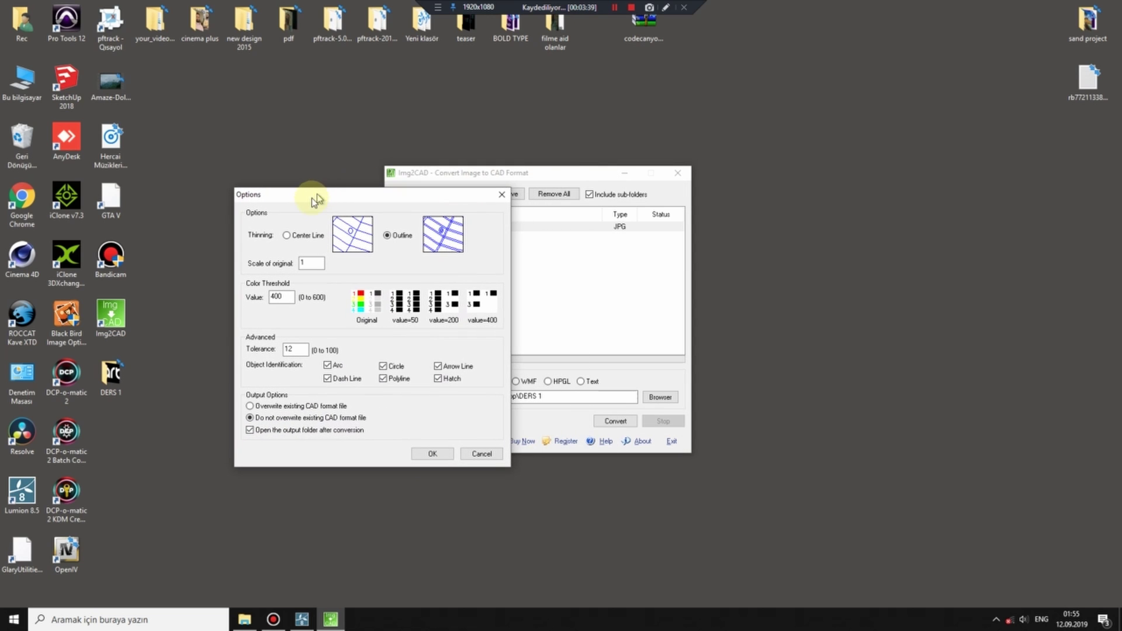
left_click(289, 236)
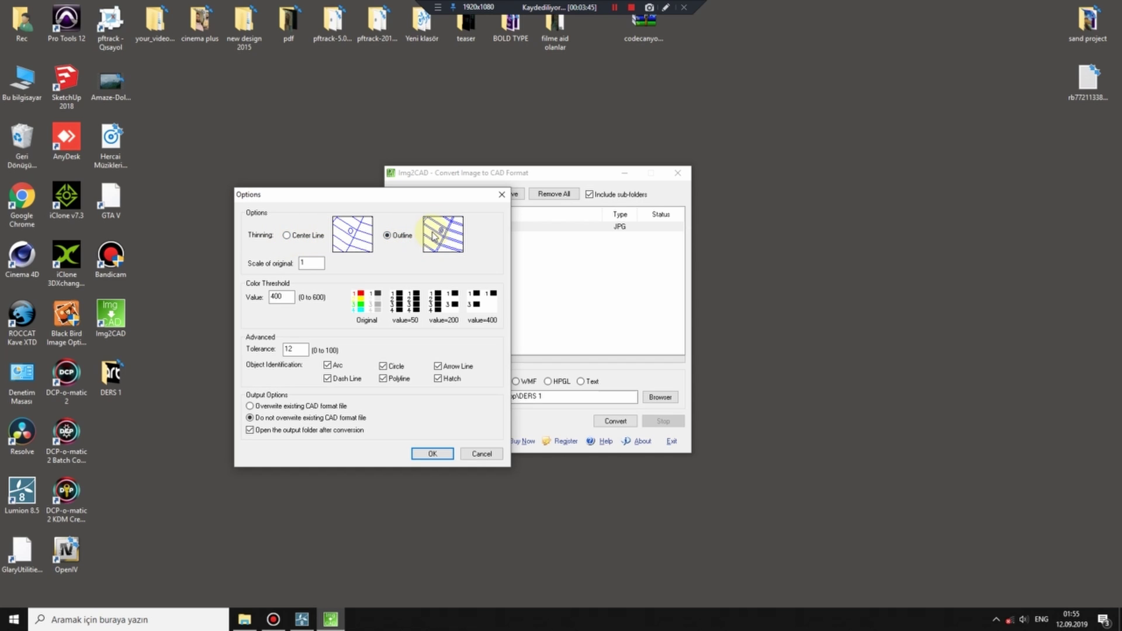
double_click(287, 297)
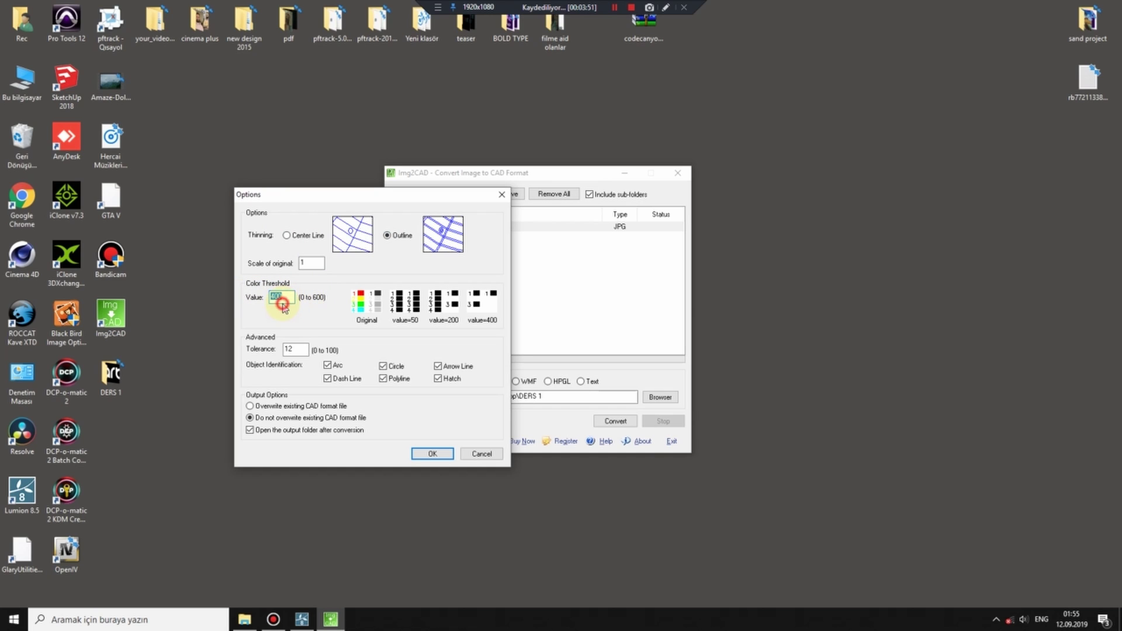
left_click(294, 351)
left_click(431, 459)
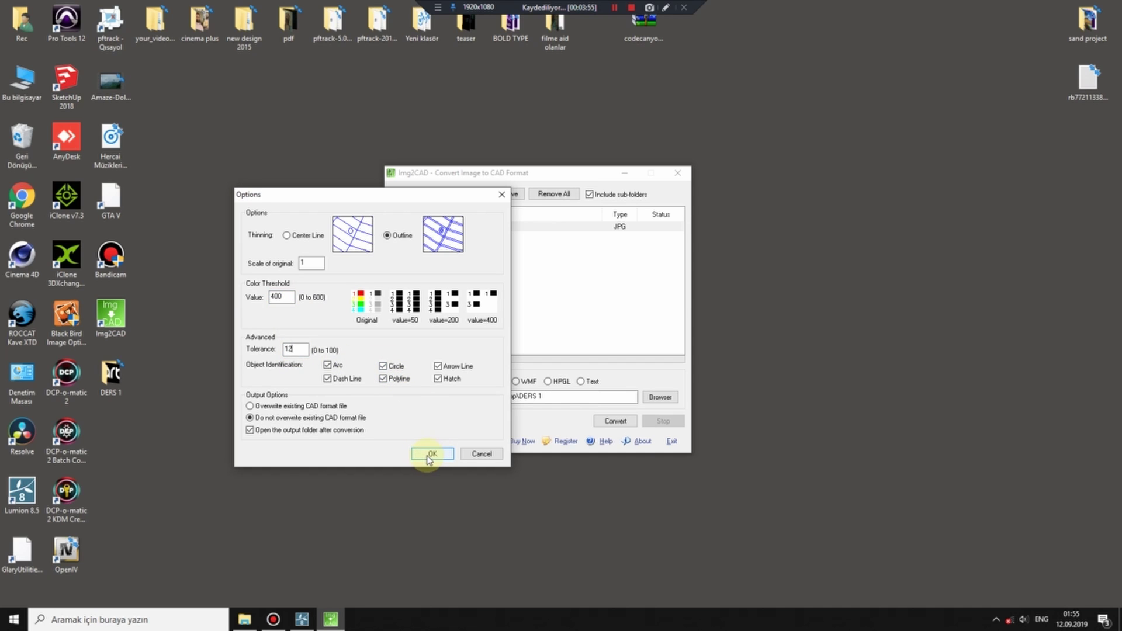
left_click(394, 236)
left_click(427, 455)
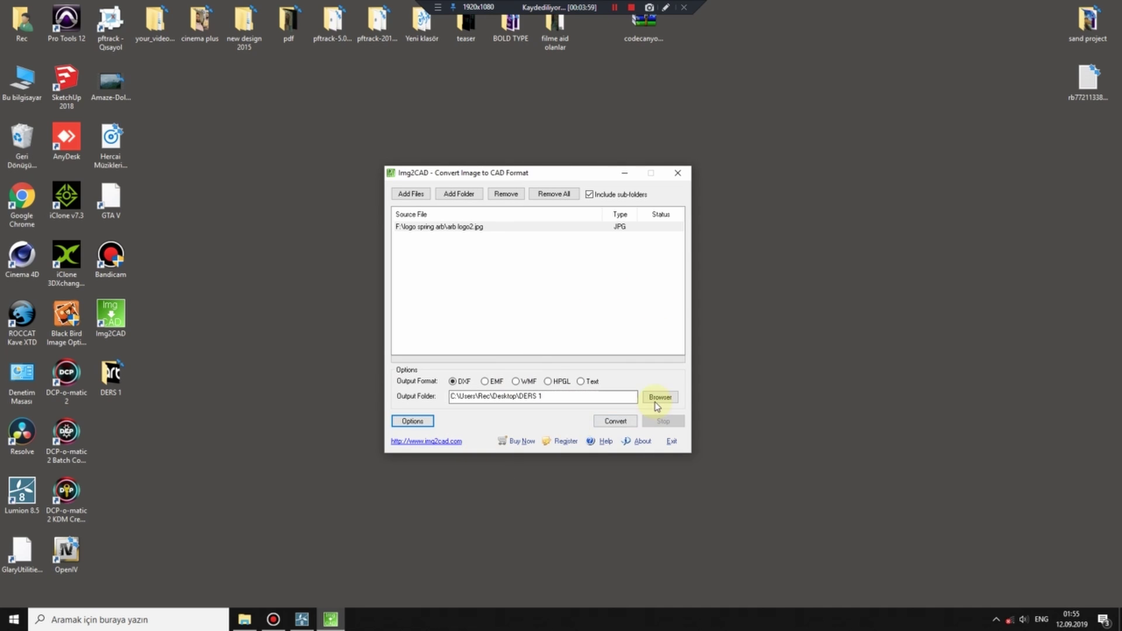
Convert the logo to DXF in the DERS 1 folder, dismissing the unregistered notice
double_click(510, 396)
left_click(126, 379)
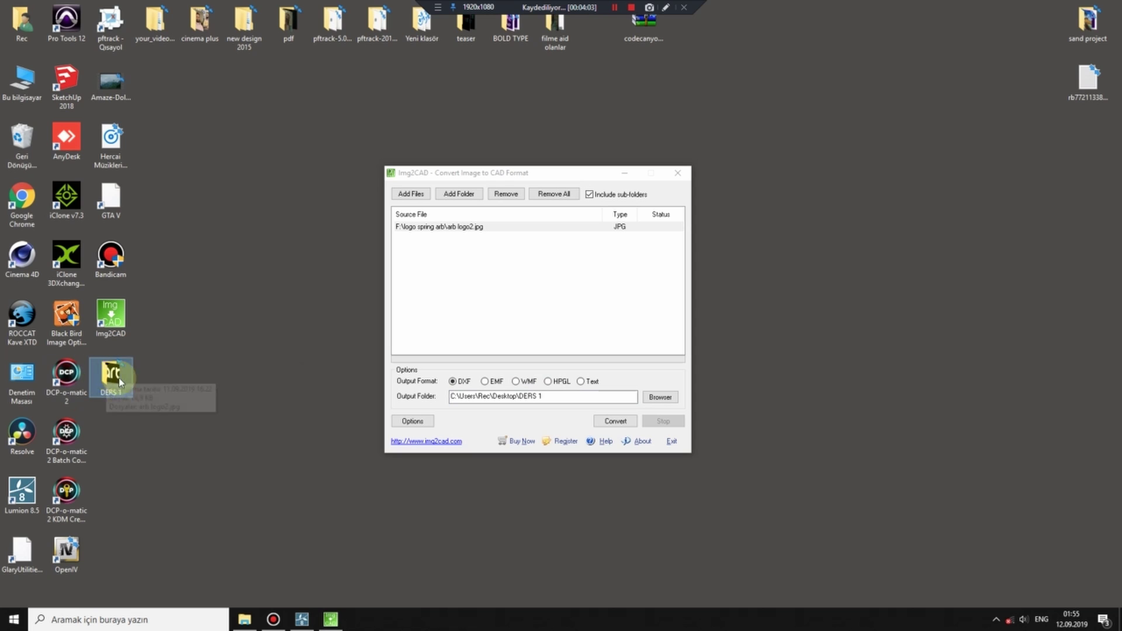
mouse_move(111, 377)
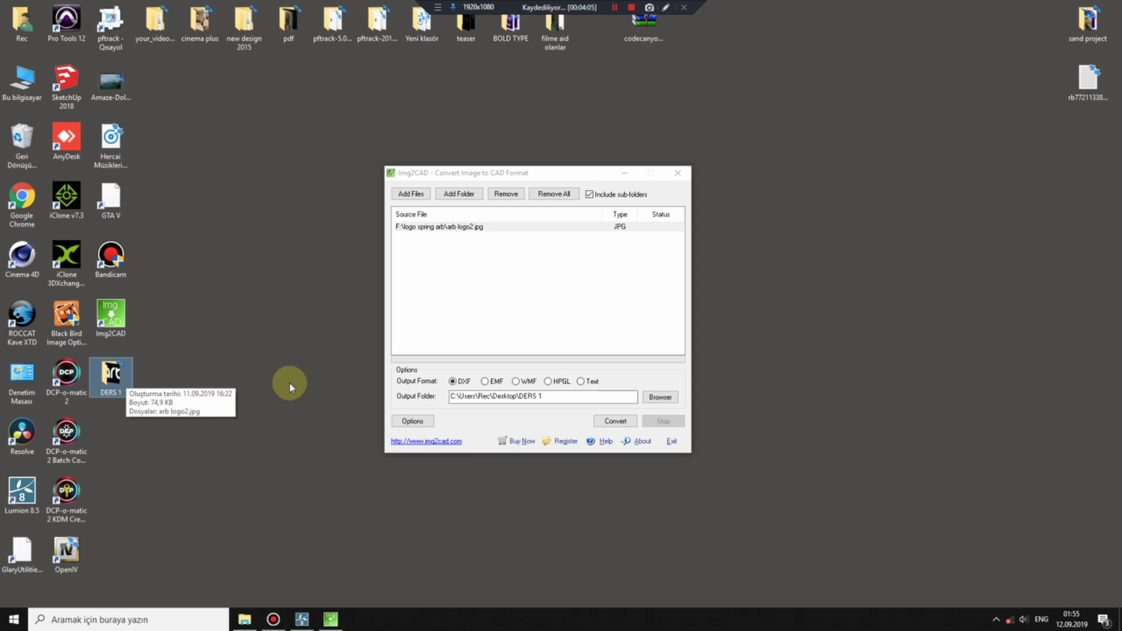
left_click(612, 423)
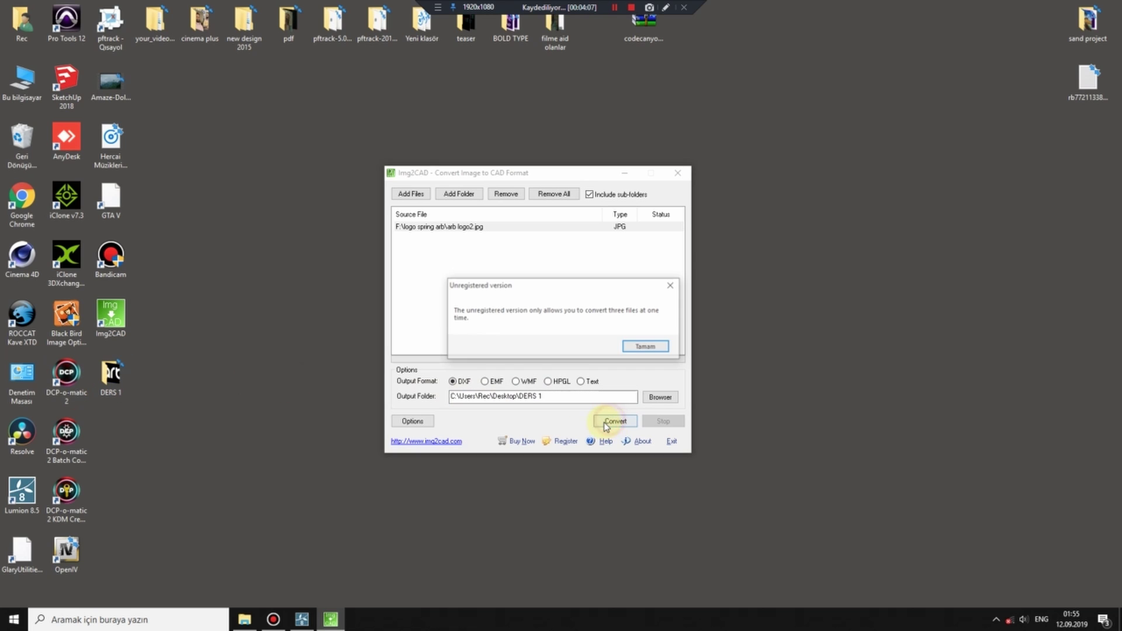
left_click(645, 348)
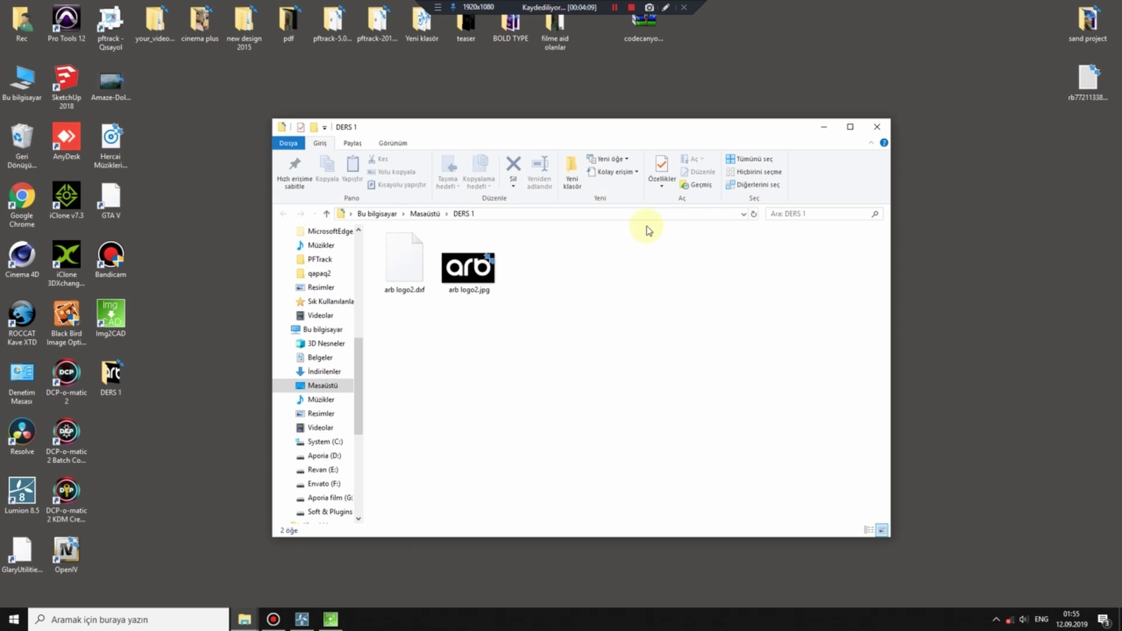
Check arb logo2.dxf in DERS 1, close Img2CAD, and refresh the desktop
left_click(402, 274)
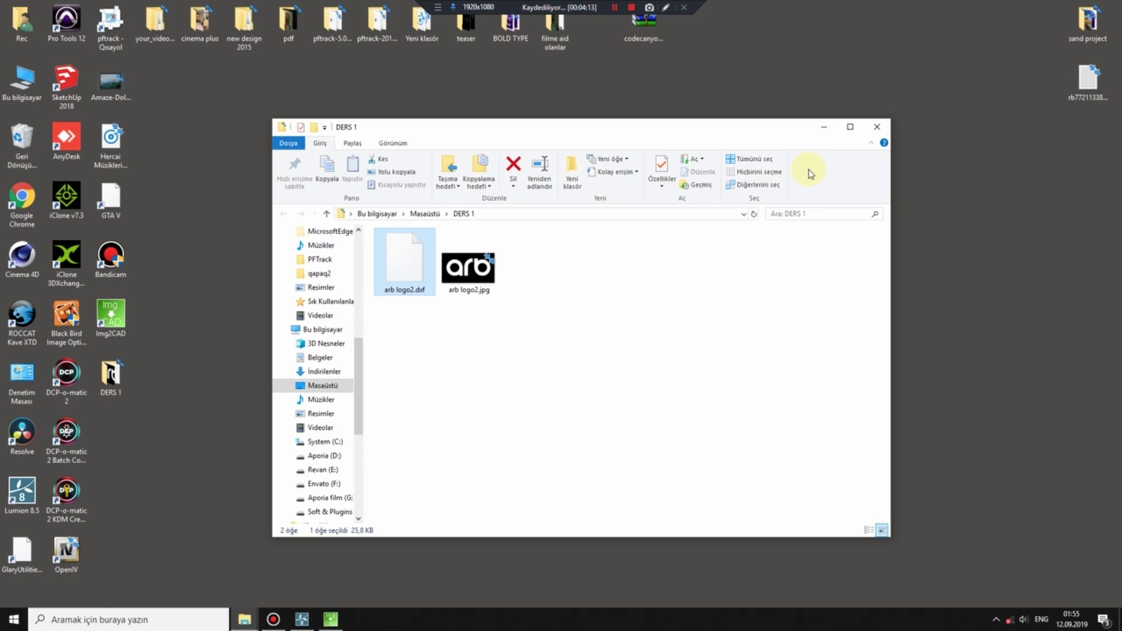
left_click(823, 129)
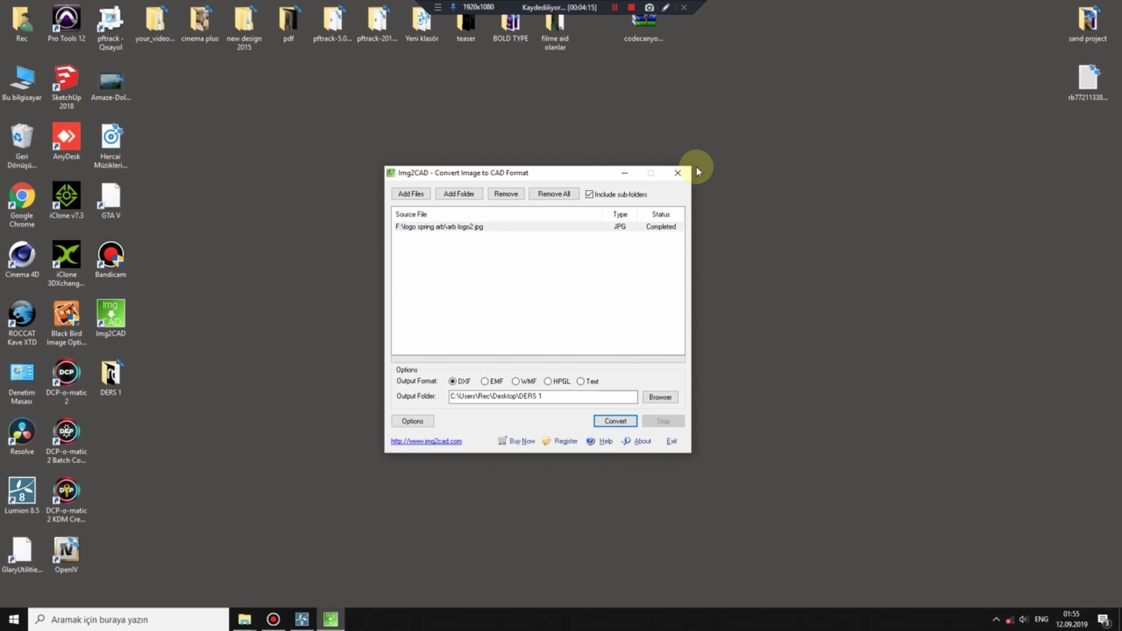
left_click(680, 173)
right_click(501, 294)
left_click(528, 321)
Launch SketchUp 2018, decline auto-save recovery, and delete the Stacy scale figure
left_click(79, 91)
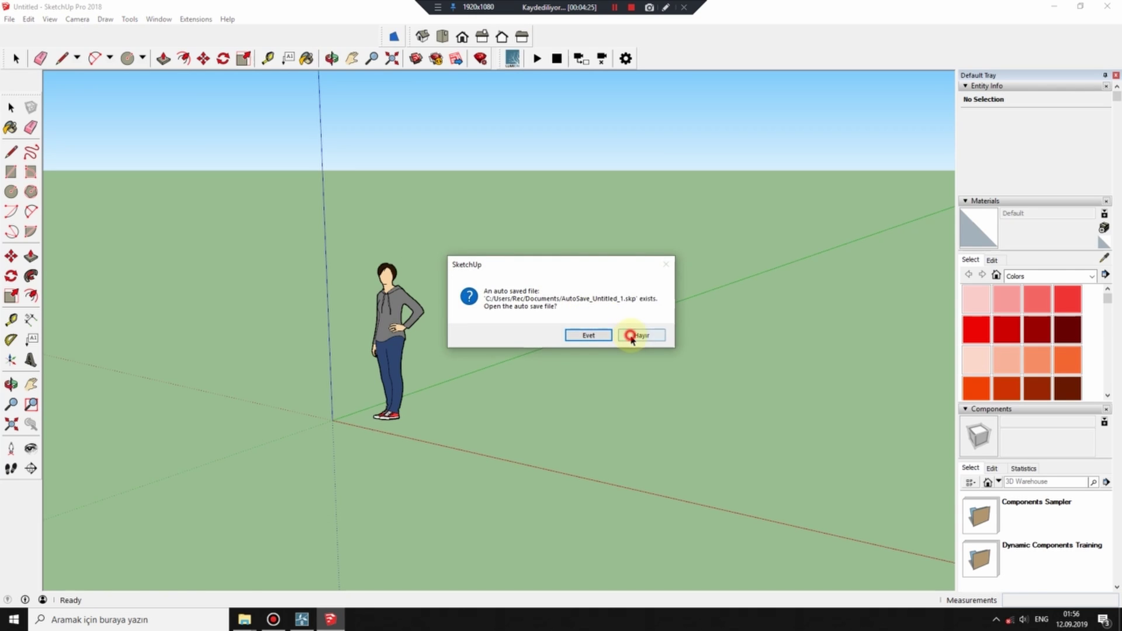
left_click(631, 336)
left_click_drag(510, 232, 301, 466)
key("Delete")
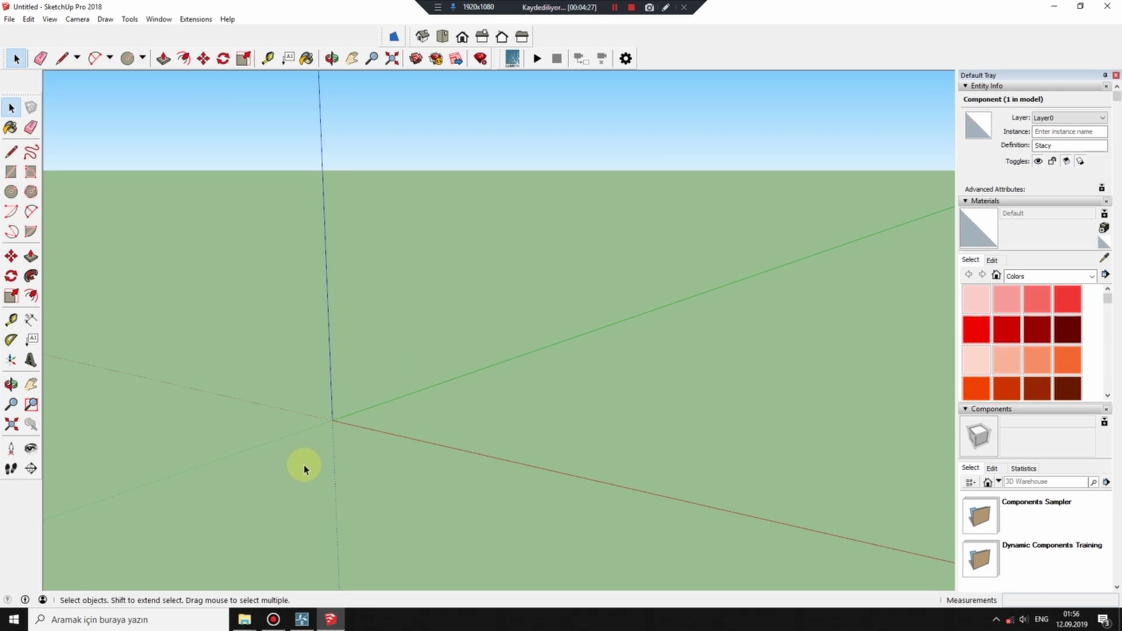
mouse_move(296, 413)
middle_mouse_down()
mouse_move(340, 408)
mouse_move(293, 405)
mouse_move(313, 380)
middle_mouse_up()
left_click(10, 19)
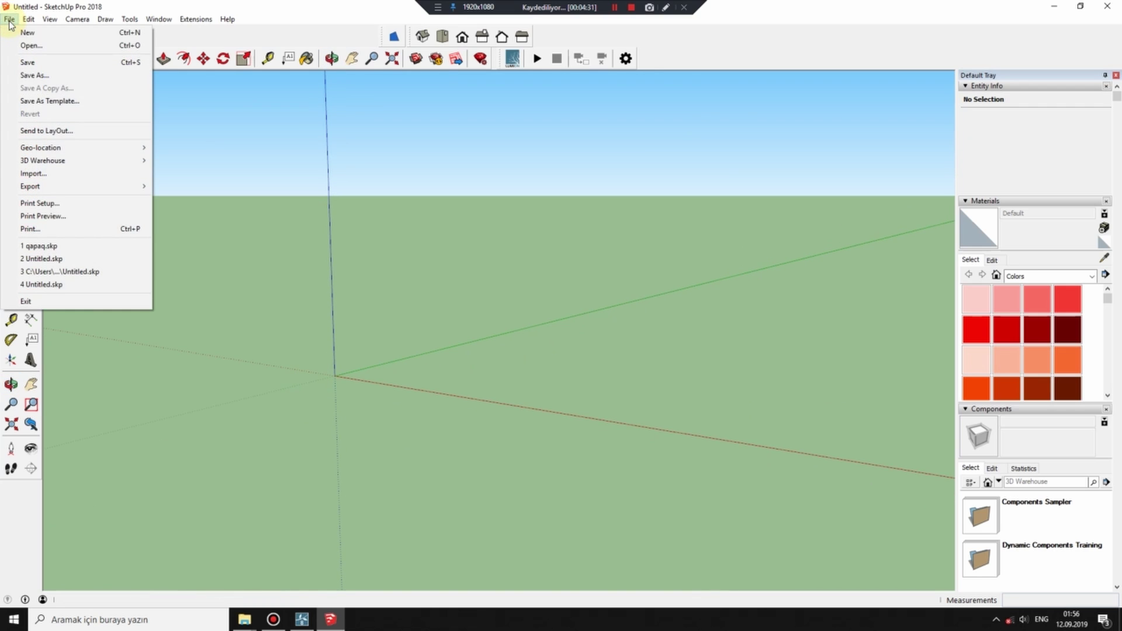
left_click(278, 30)
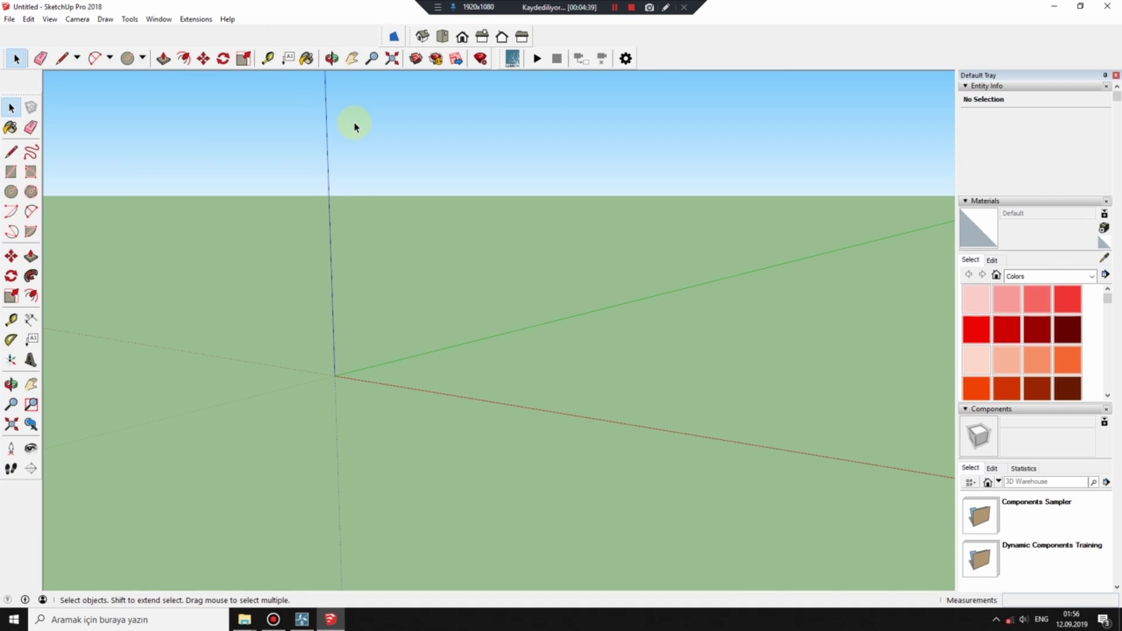
Try the Extension Warehouse, then turn Wi-Fi back on from the taskbar network panel
left_click(159, 20)
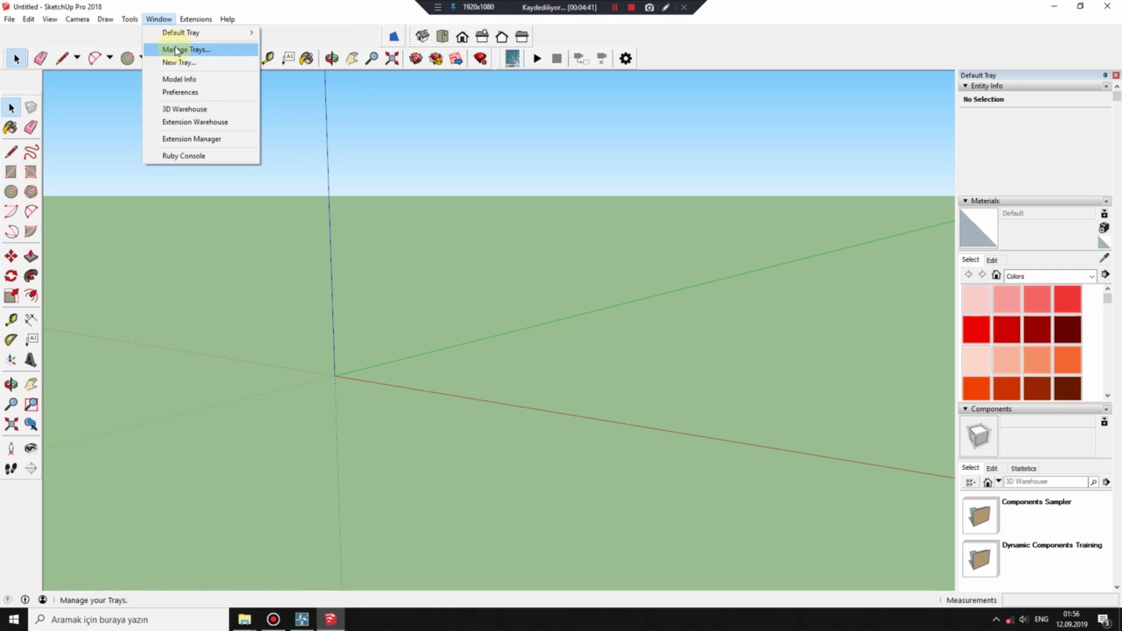
left_click(207, 123)
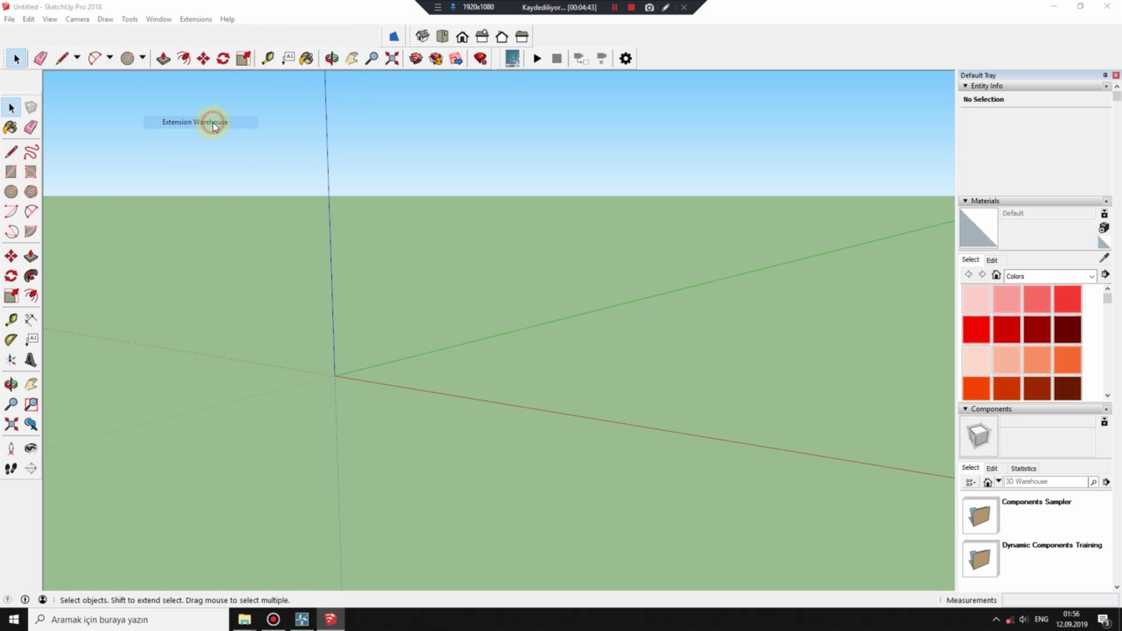
left_click(643, 334)
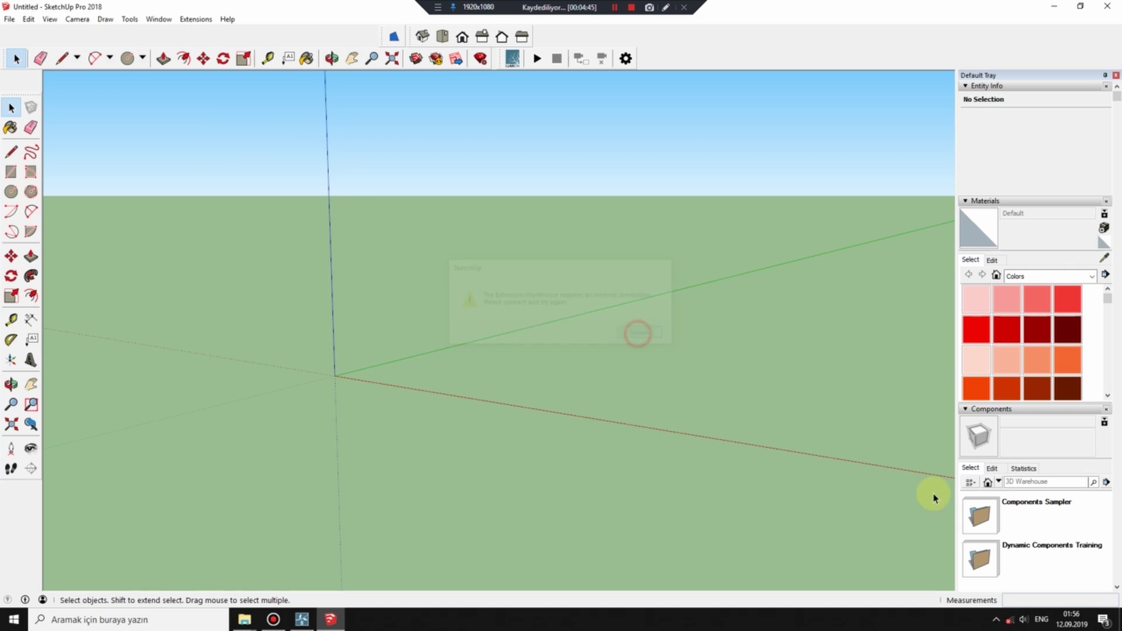
left_click(1009, 621)
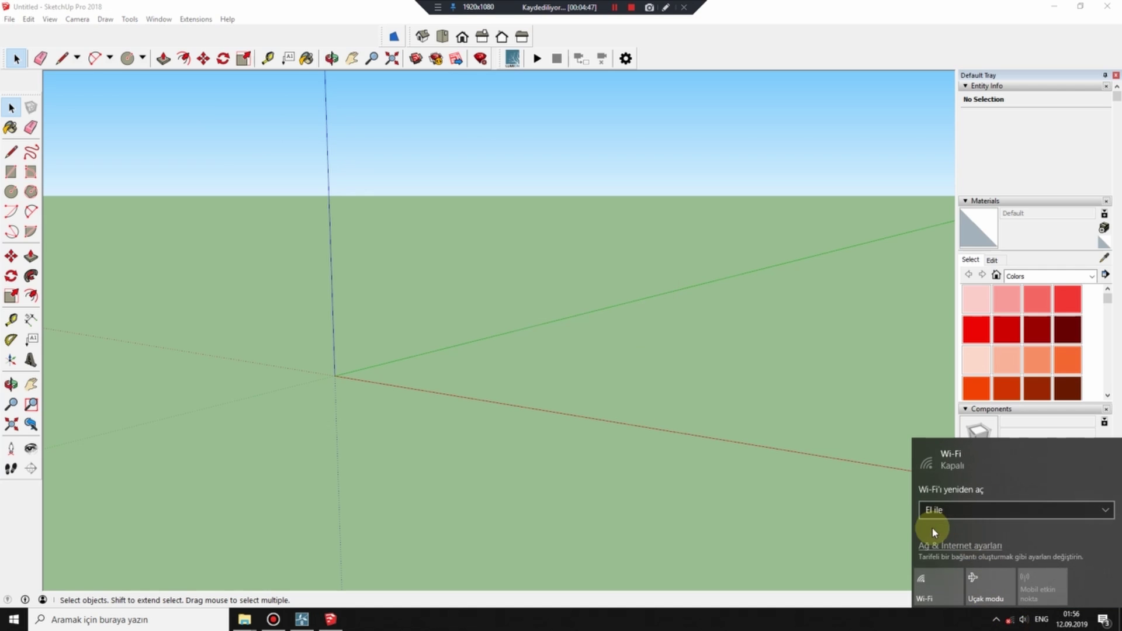
left_click(929, 591)
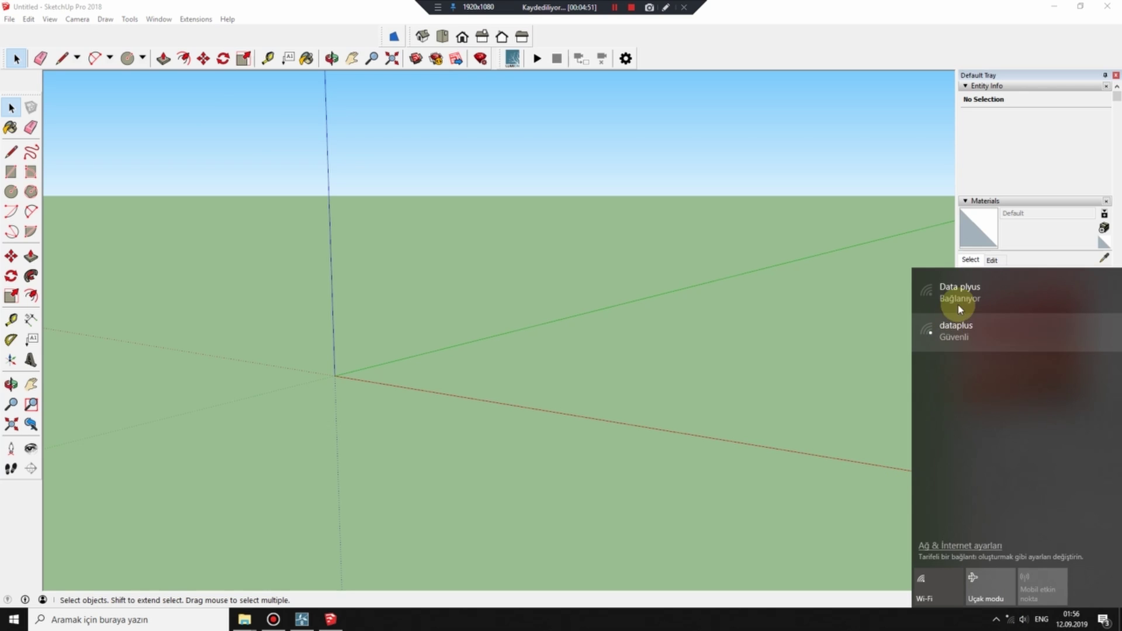
left_click(698, 400)
Review installed extensions Edge Tools², s4u-Make Face and TT_Lib² in Extension Manager
left_click(158, 19)
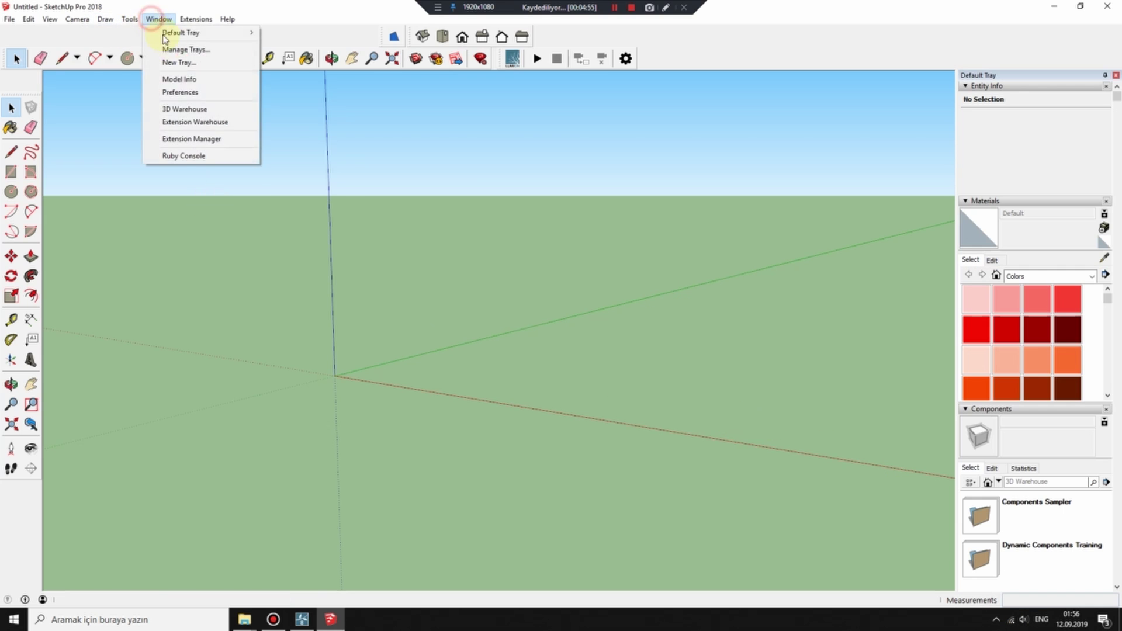
left_click(188, 140)
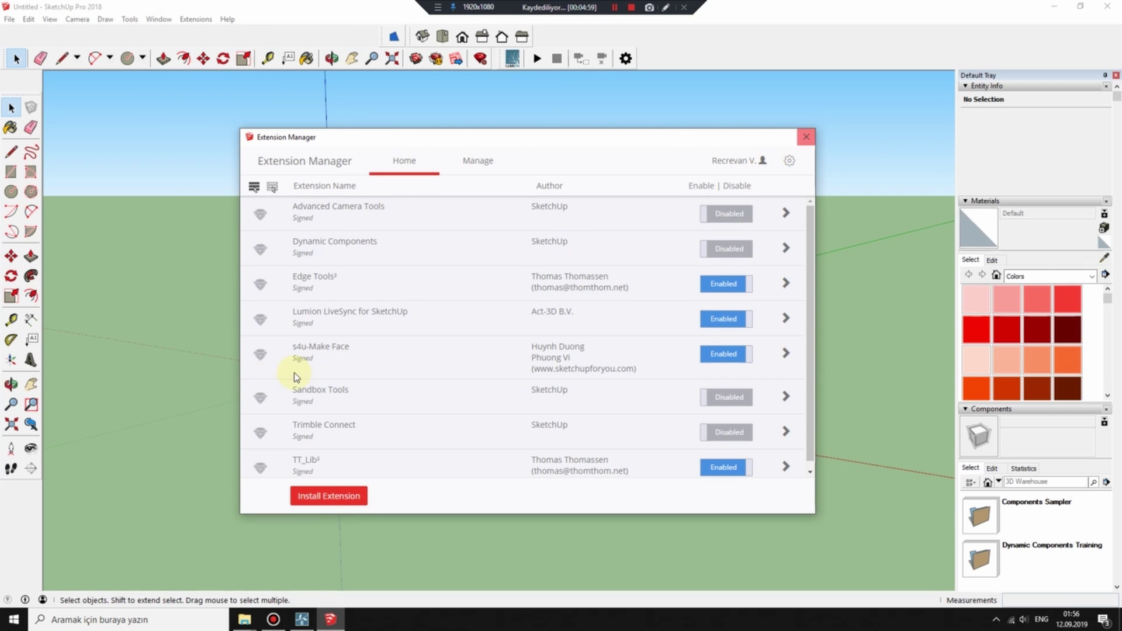
left_click(810, 142)
left_click(159, 18)
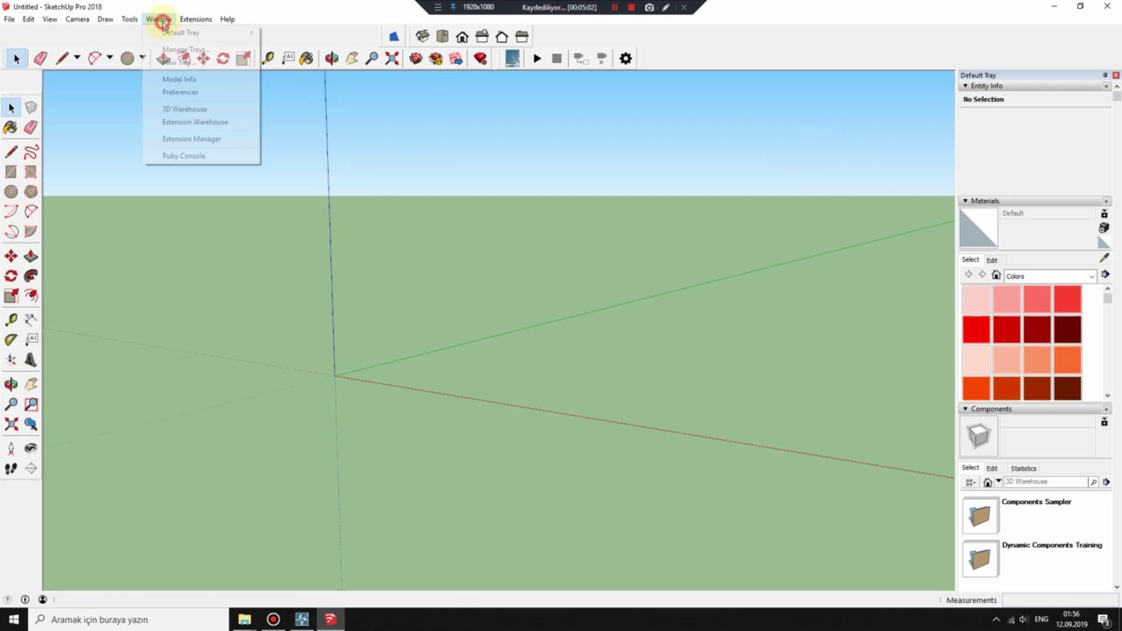
left_click(191, 139)
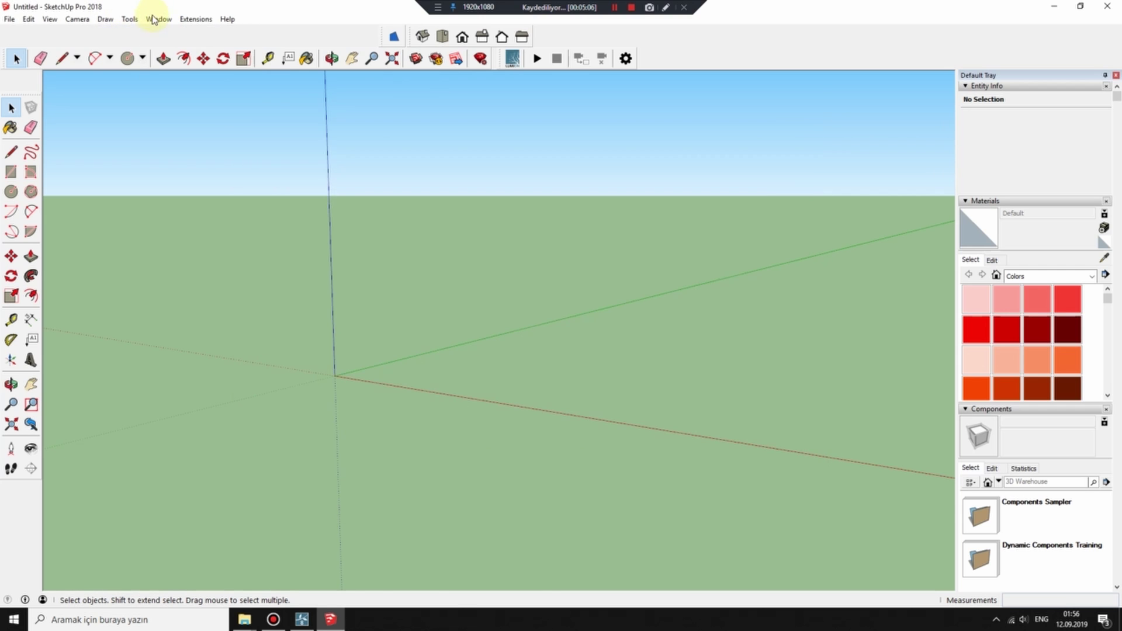
left_click(159, 18)
left_click(169, 119)
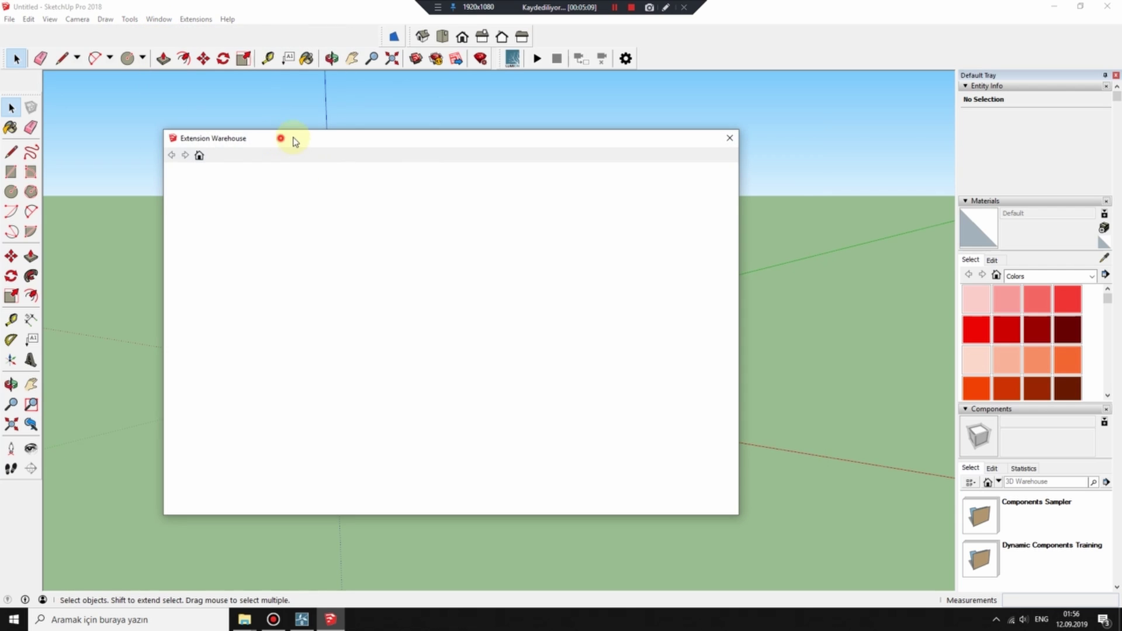
Search the Extension Warehouse for s4u Make Face, review the 420 results, and close it
mouse_move(296, 141)
left_mouse_down()
mouse_move(359, 138)
mouse_move(370, 153)
left_mouse_up()
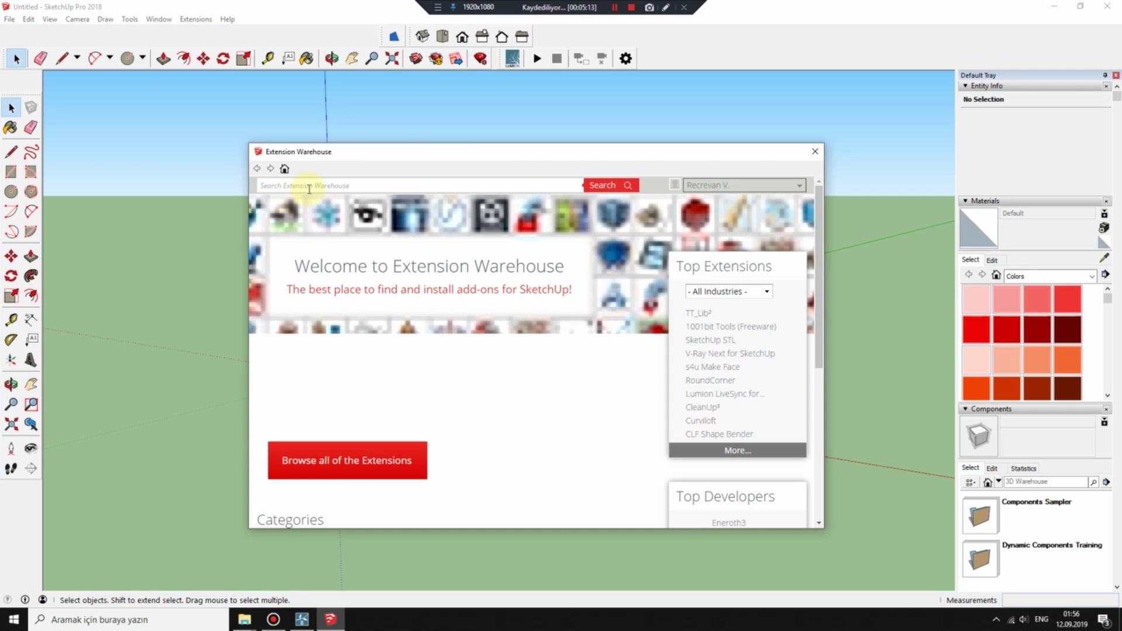
type("ma")
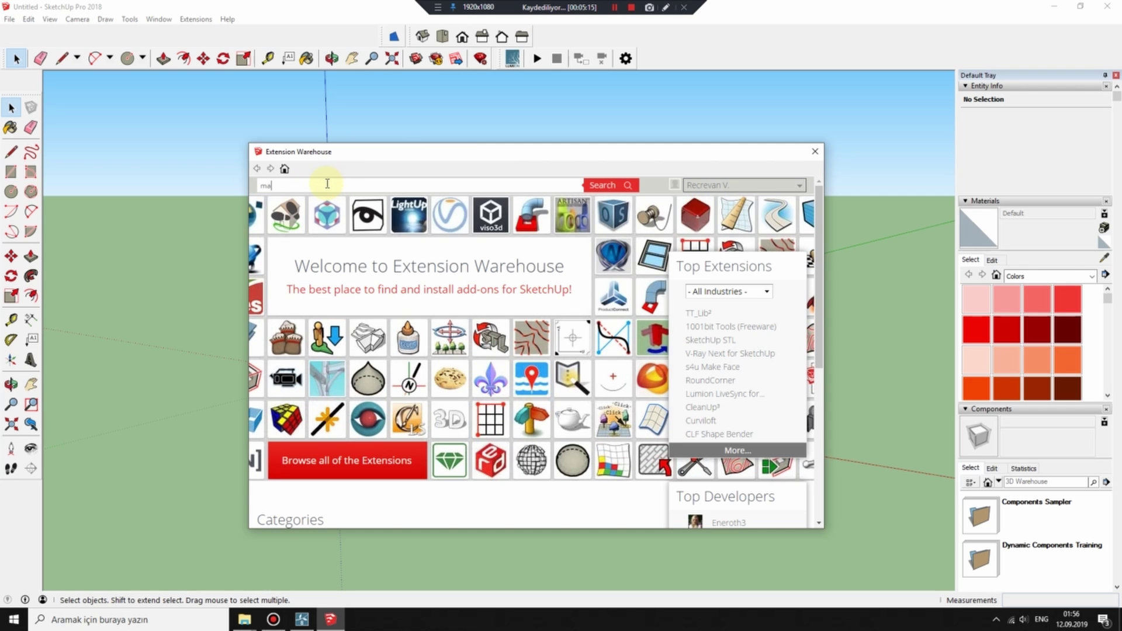
type("ke face")
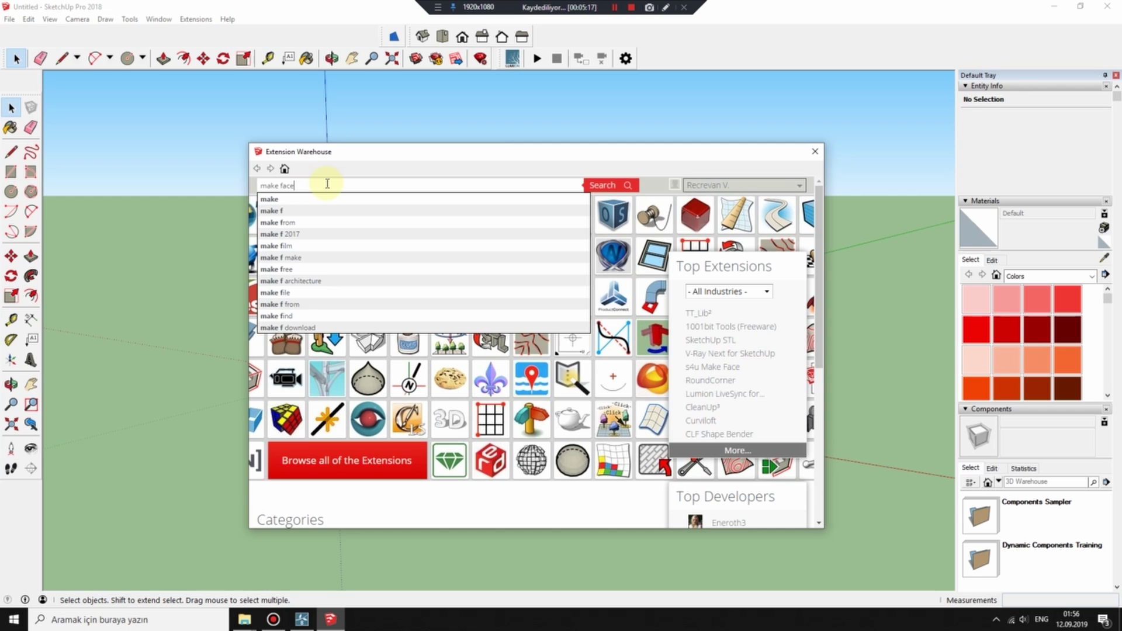
left_click(299, 201)
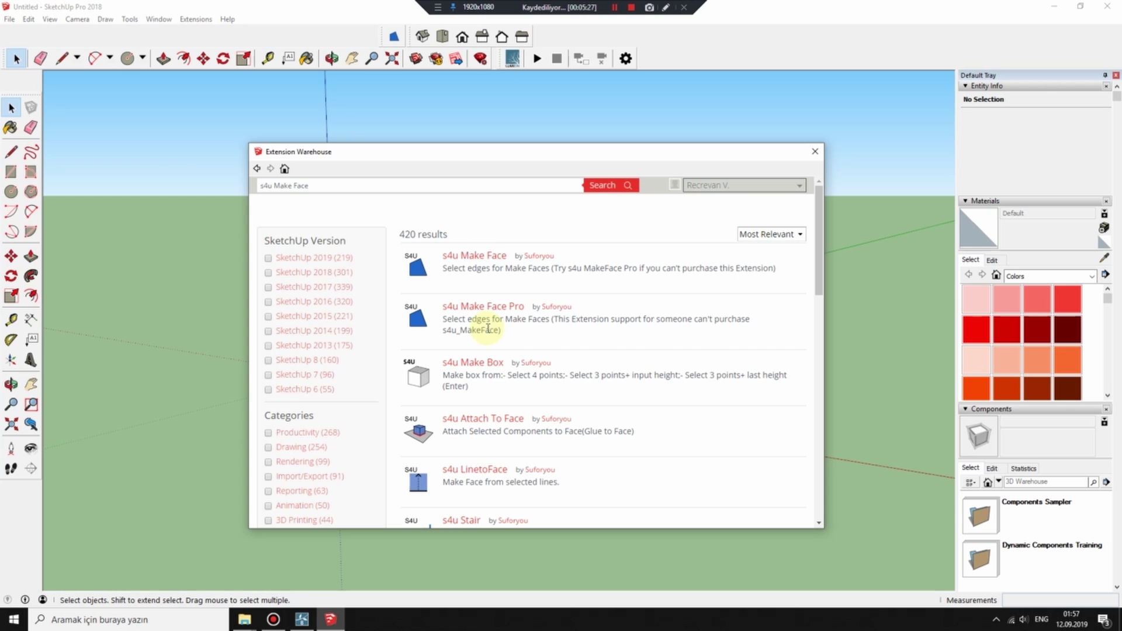
left_click(814, 152)
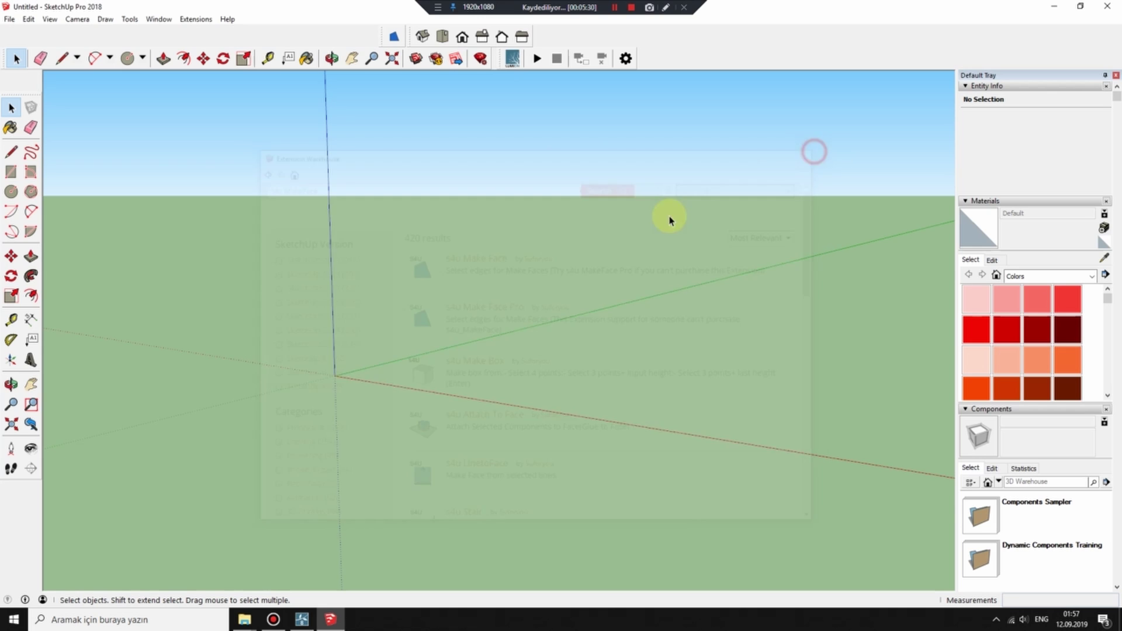
Import arb logo2.dxf as an AutoCAD file and close the results reporting 2 layers
left_click(3, 19)
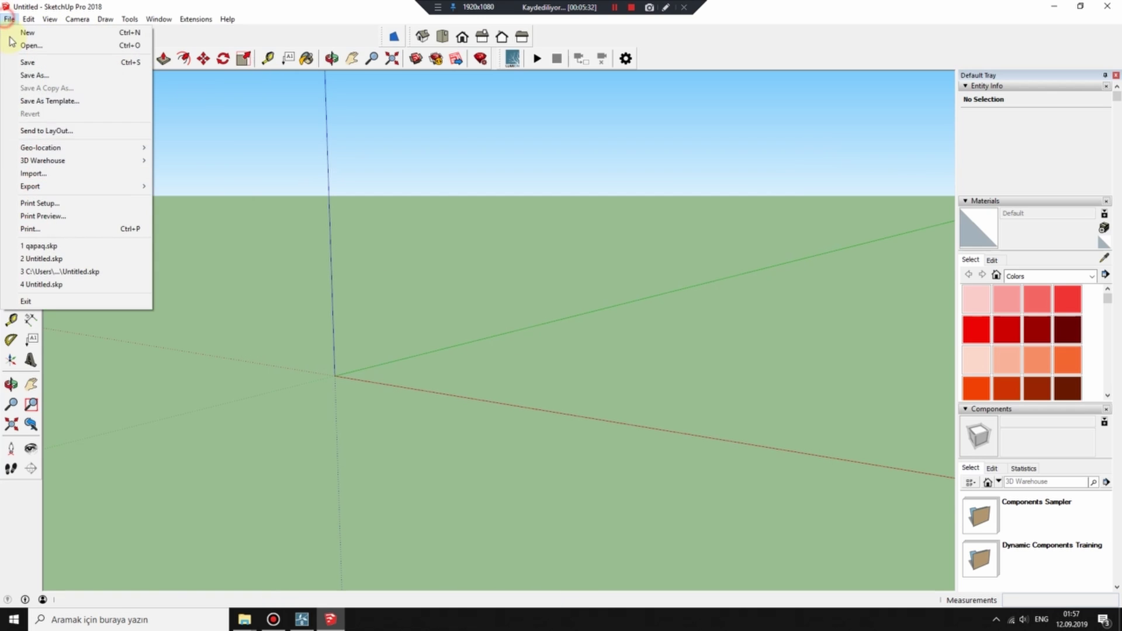
left_click(88, 174)
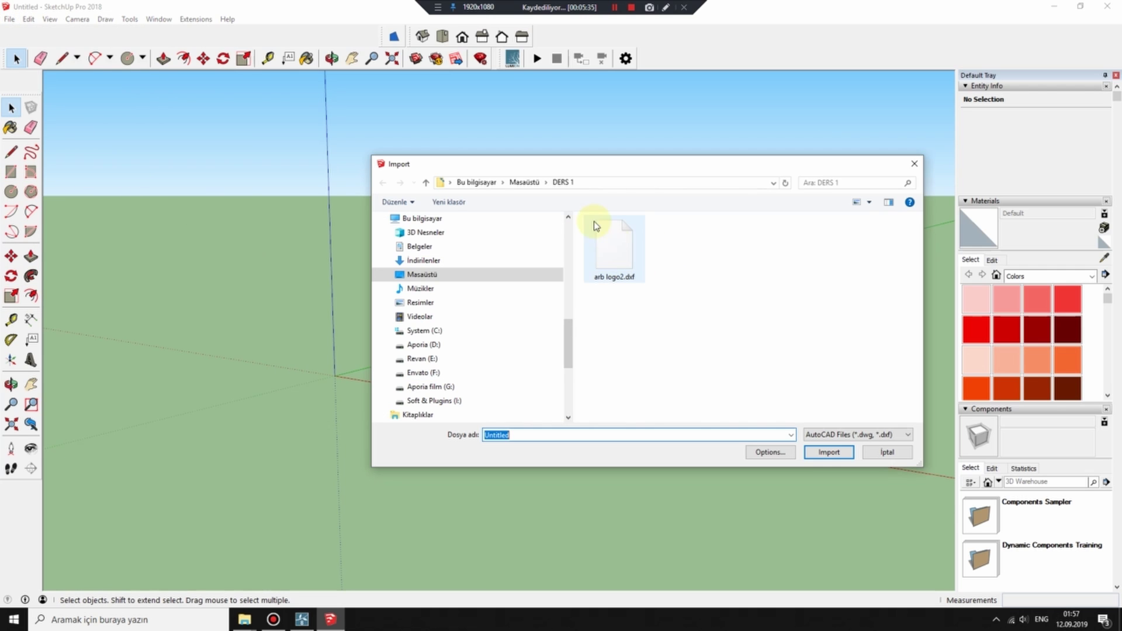
left_click(616, 261)
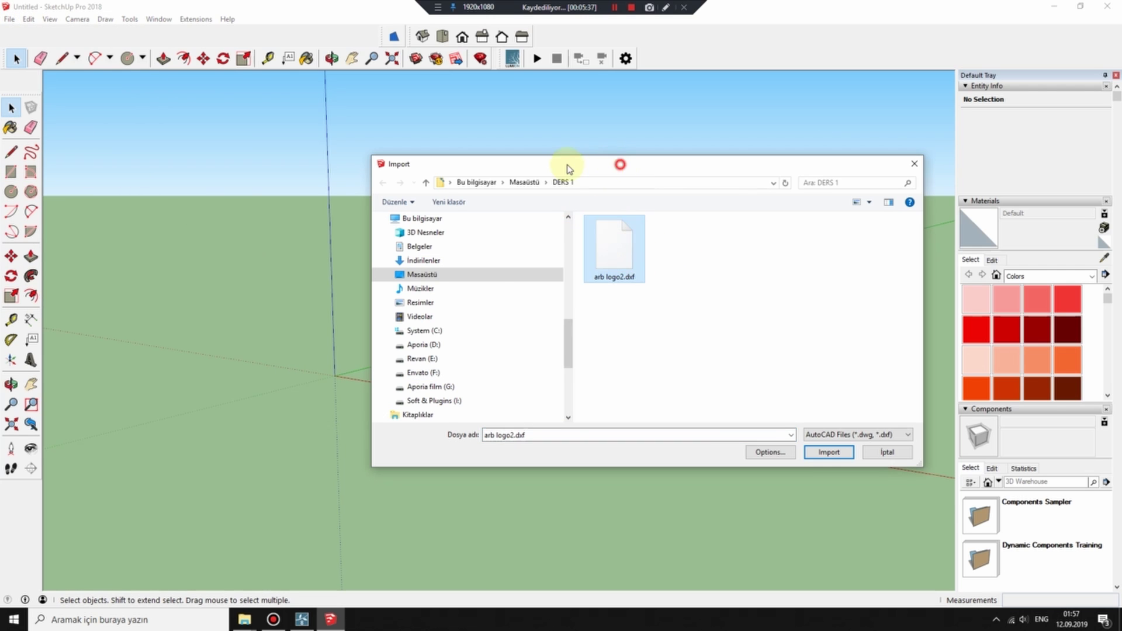
left_click_drag(567, 169, 489, 168)
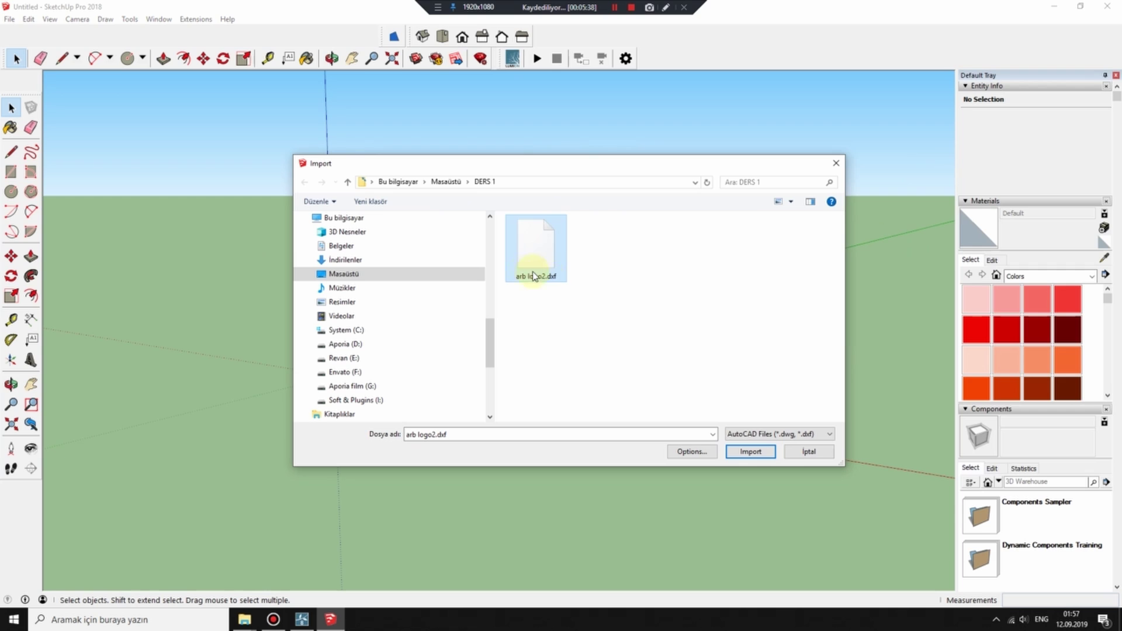
left_click(755, 437)
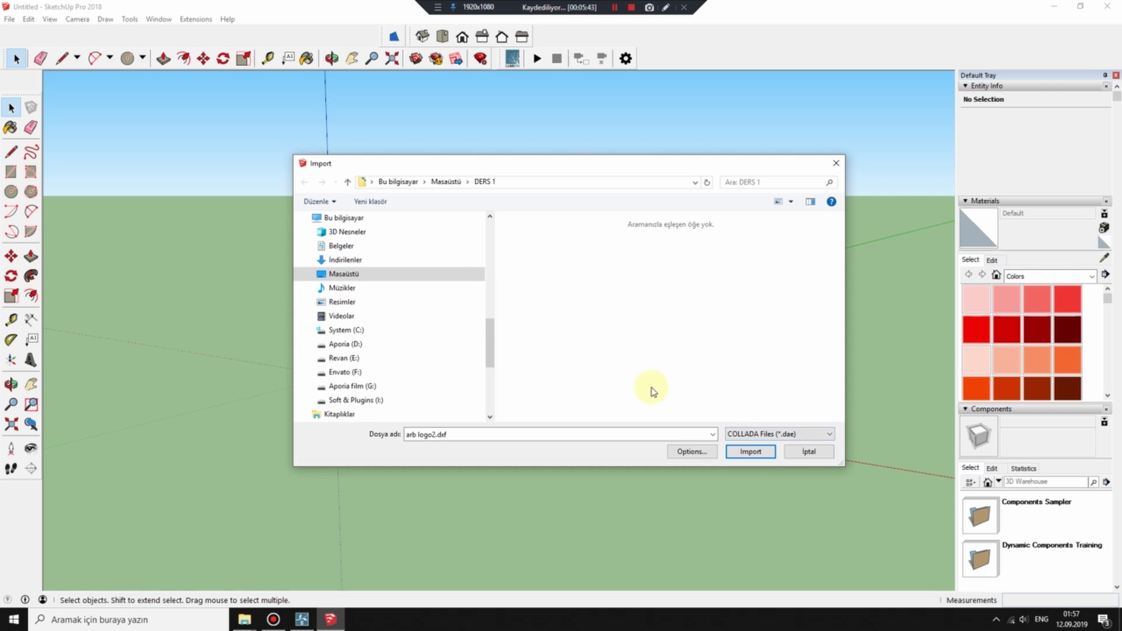
left_click(755, 437)
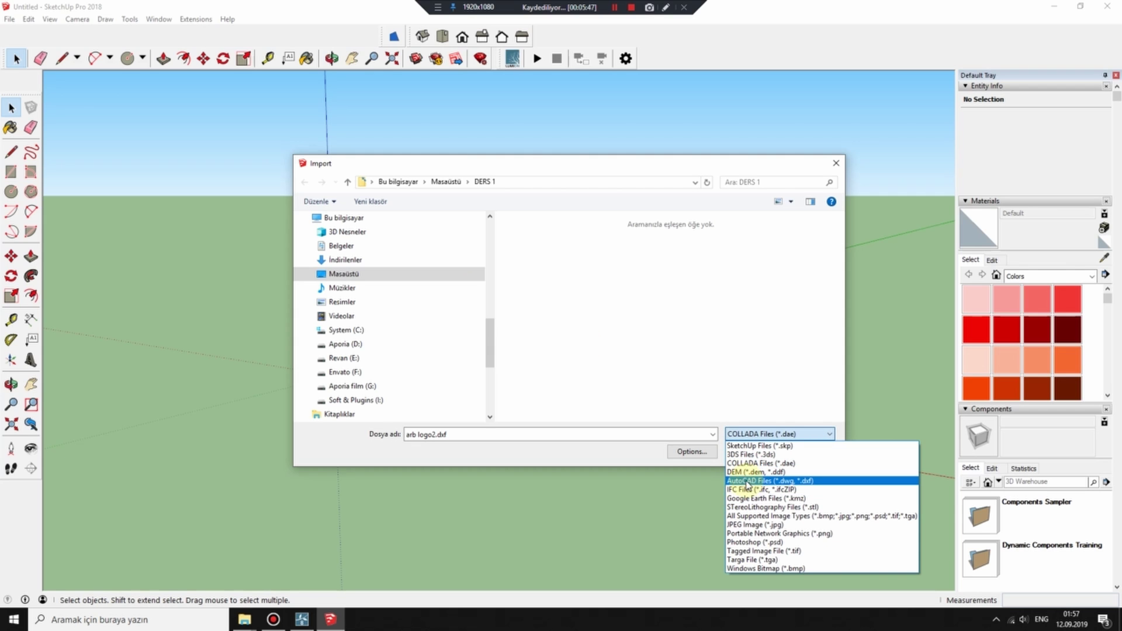
left_click(747, 482)
left_click(547, 257)
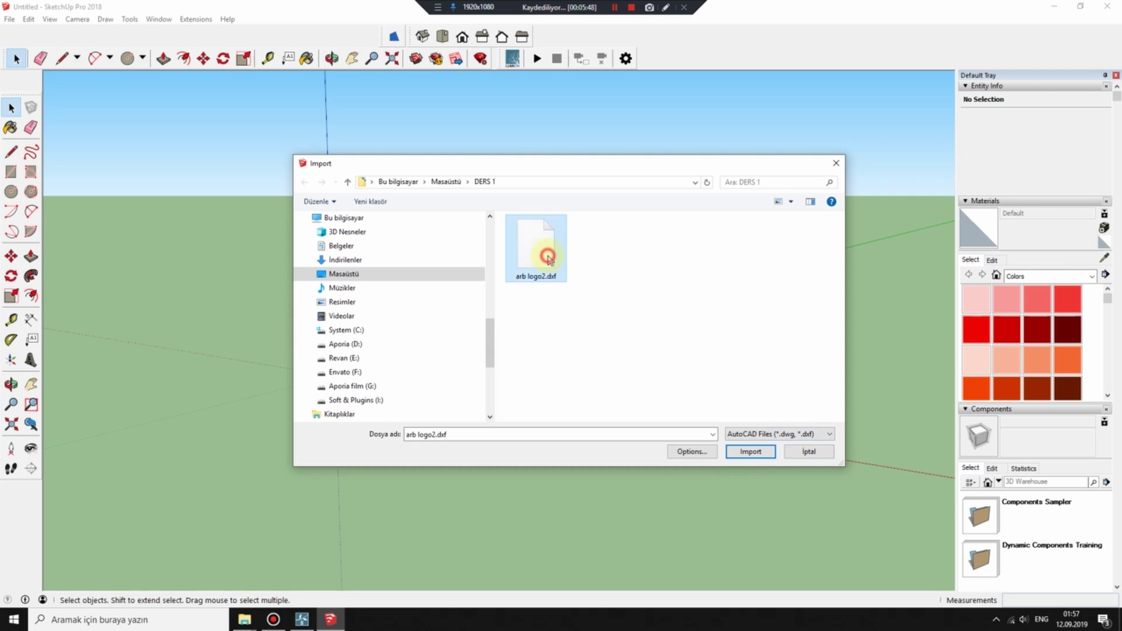
left_click(750, 453)
left_click(626, 396)
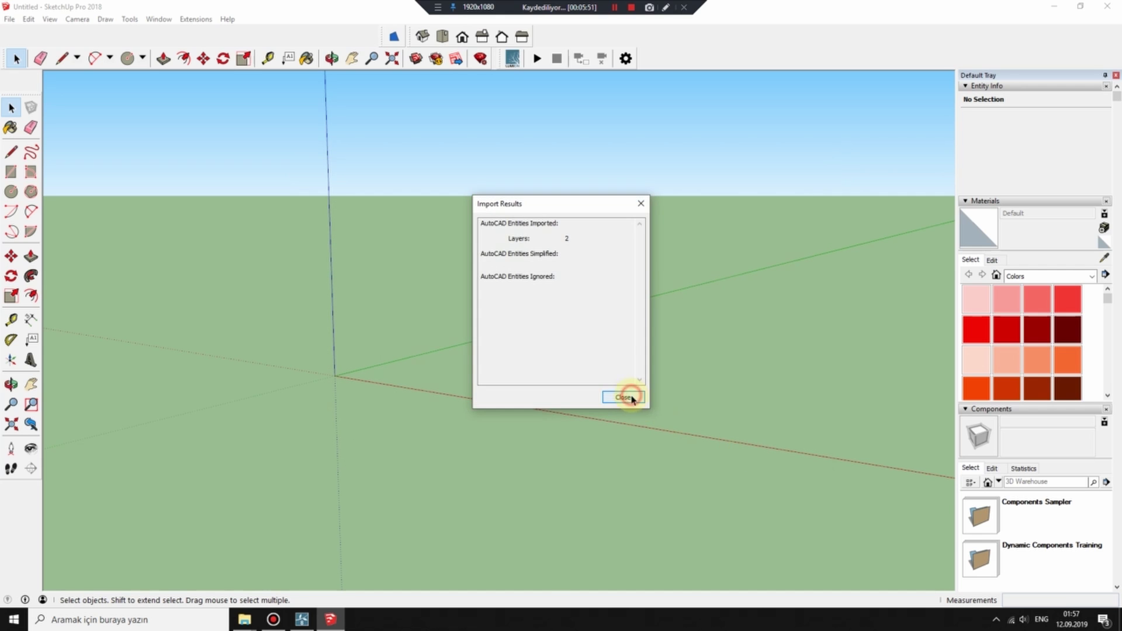
Orbit and zoom to look down on the imported arb outlines
mouse_move(405, 259)
middle_mouse_down()
mouse_move(657, 426)
mouse_move(536, 457)
middle_mouse_up()
scroll(558, 414, "up", 2)
scroll(634, 439, "down", 5)
mouse_move(535, 458)
left_mouse_down()
mouse_move(439, 376)
mouse_move(414, 283)
mouse_move(561, 491)
mouse_move(478, 452)
mouse_move(543, 451)
left_mouse_up()
key("space")
scroll(392, 456, "up", 3)
scroll(403, 444, "up", 2)
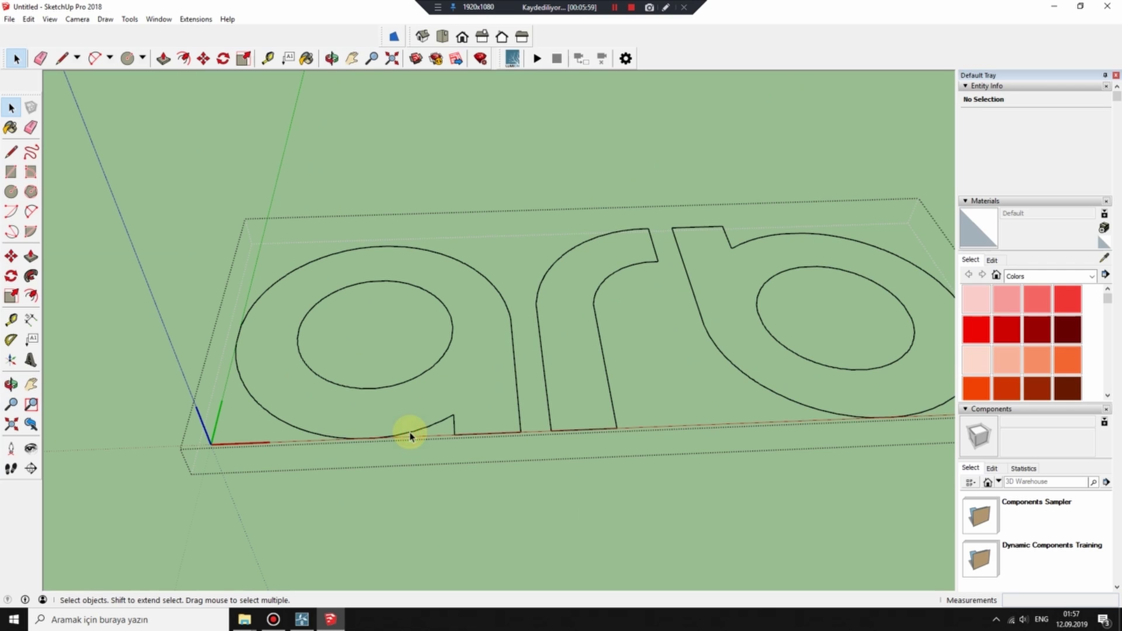
Window-select all 373 edges of the arb letter outlines
left_click(411, 491)
scroll(413, 435, "down", 2)
middle_click_drag(283, 246, 291, 262)
mouse_move(189, 189)
left_mouse_down()
mouse_move(917, 441)
mouse_move(945, 475)
left_mouse_up()
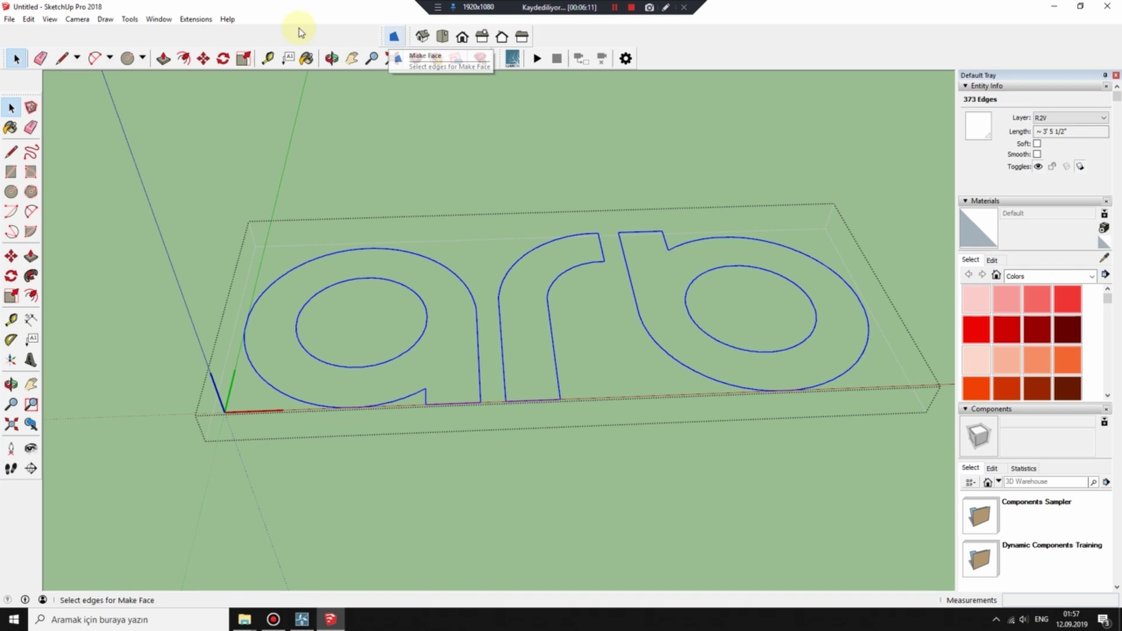
Fill the arb outlines using Suforyou Make Face, then delete the inner faces of a and b
left_click(196, 19)
mouse_move(212, 45)
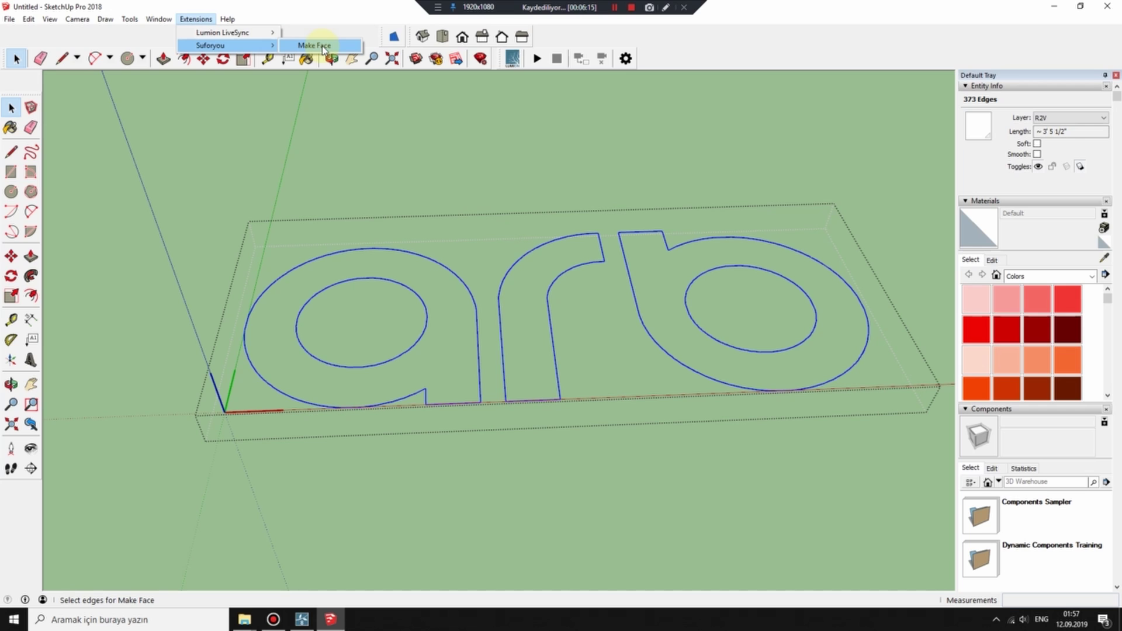
left_click(323, 46)
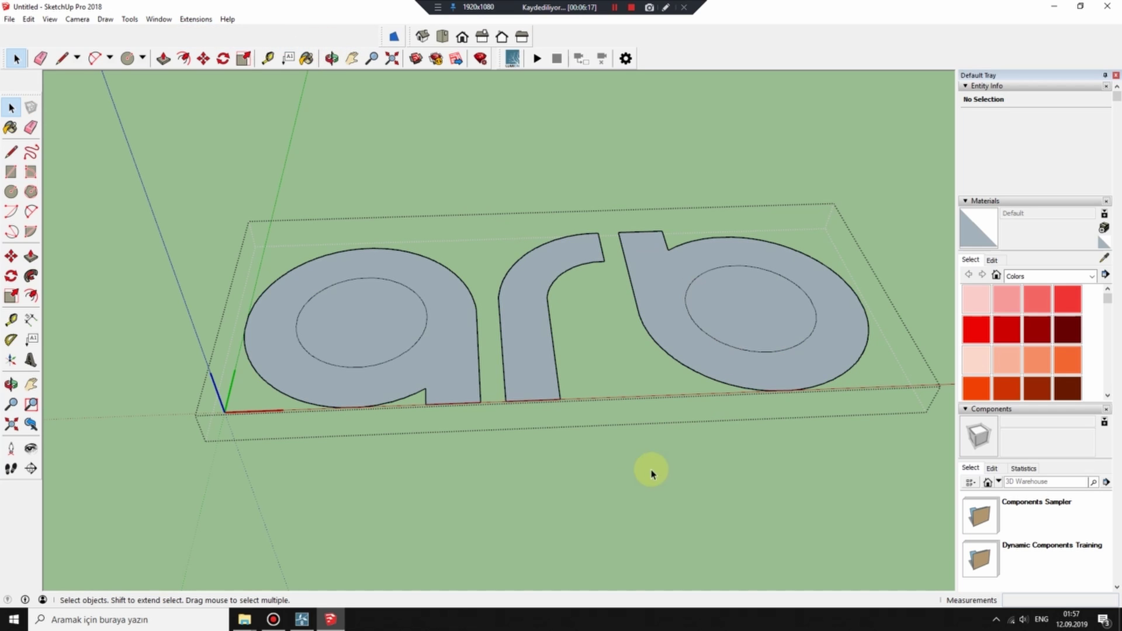
left_click(362, 333)
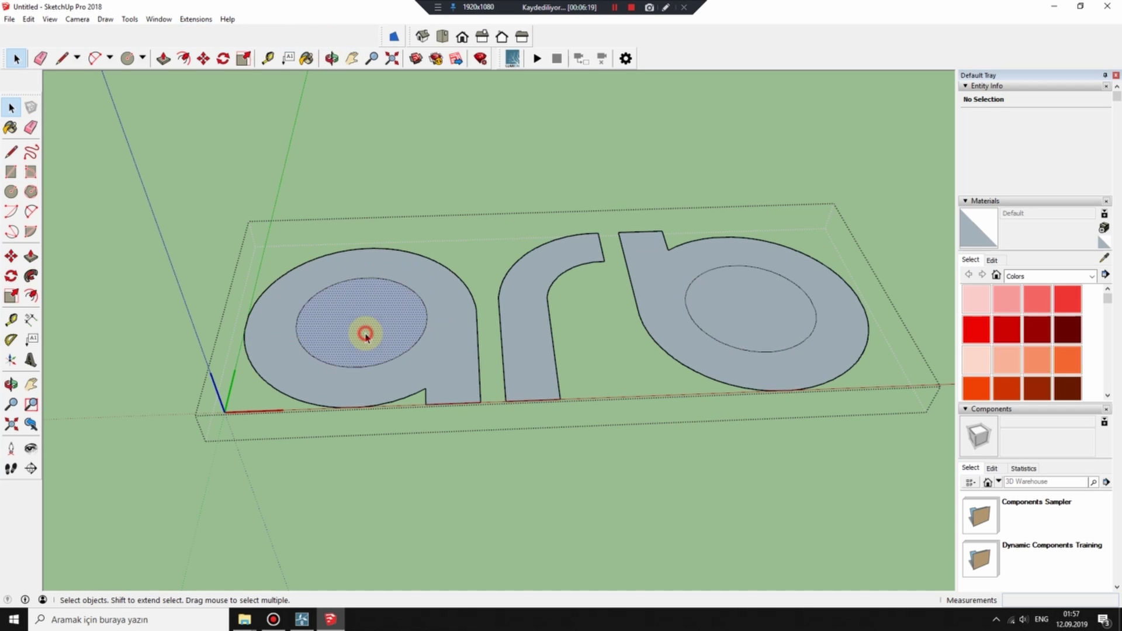
key("Delete")
left_click(763, 323)
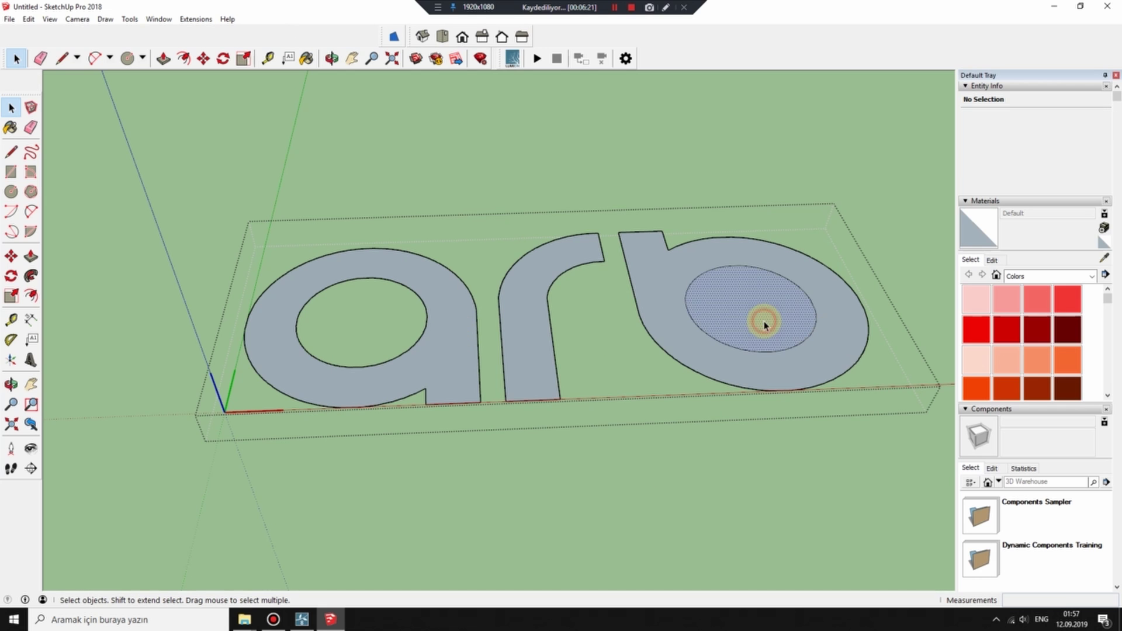
key("Delete")
mouse_move(594, 406)
middle_mouse_down()
mouse_move(561, 281)
mouse_move(588, 258)
middle_mouse_up()
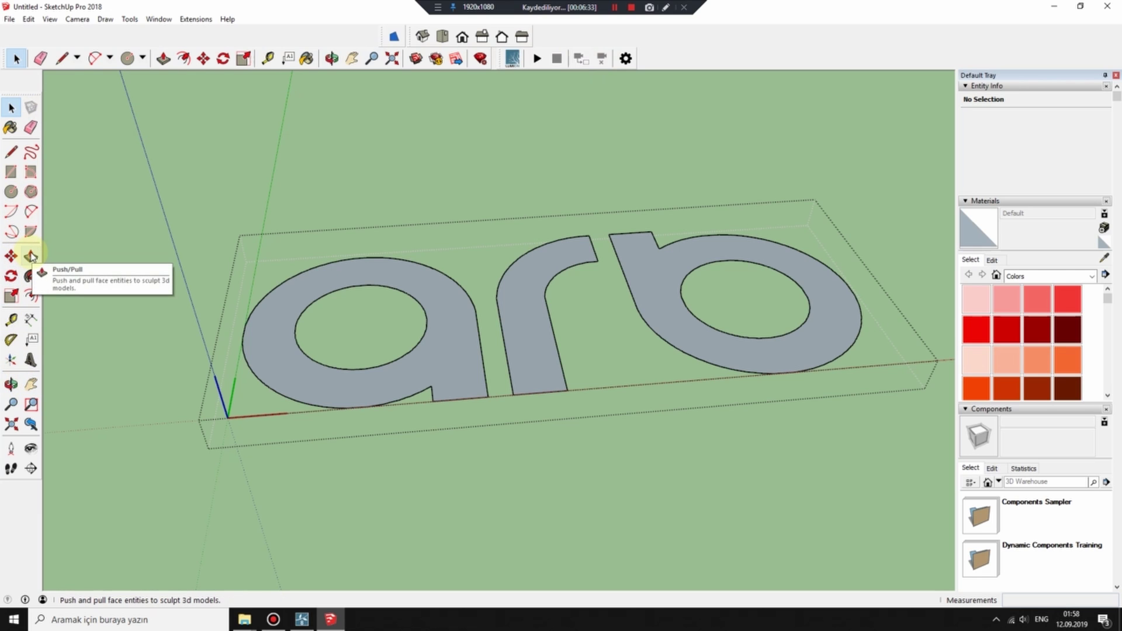
left_click(130, 18)
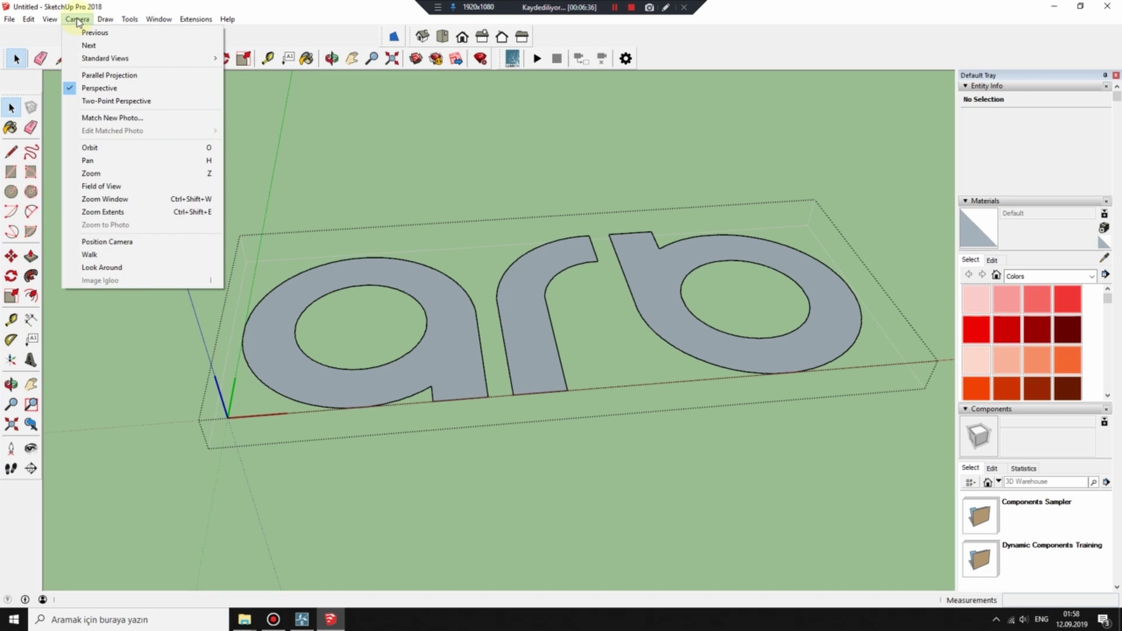
left_click(75, 32)
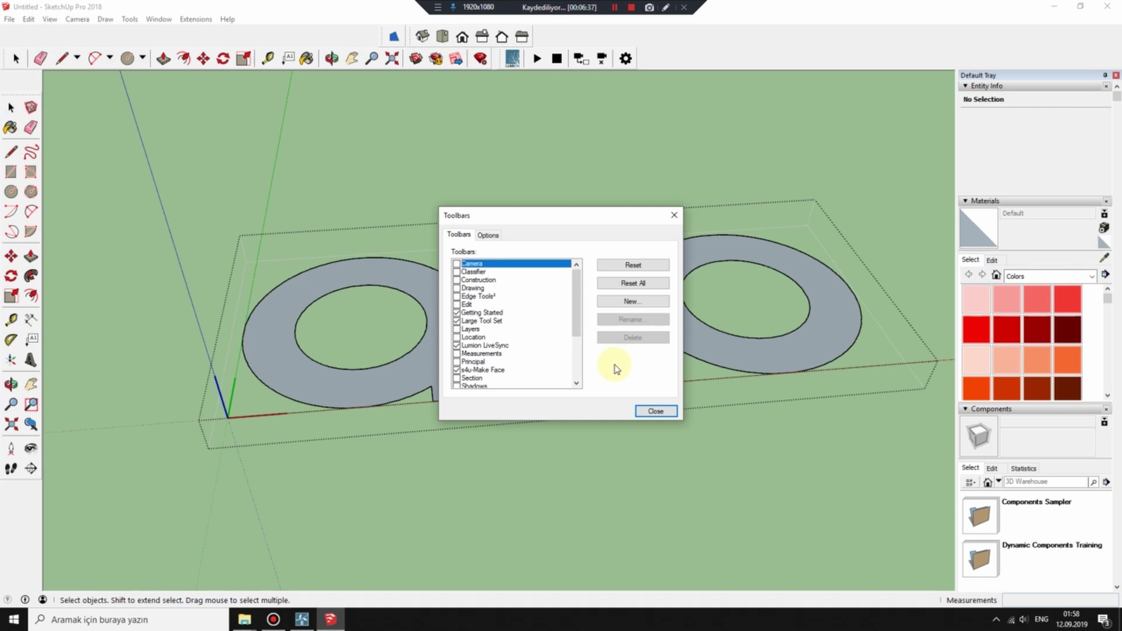
left_click(457, 321)
left_click(457, 321)
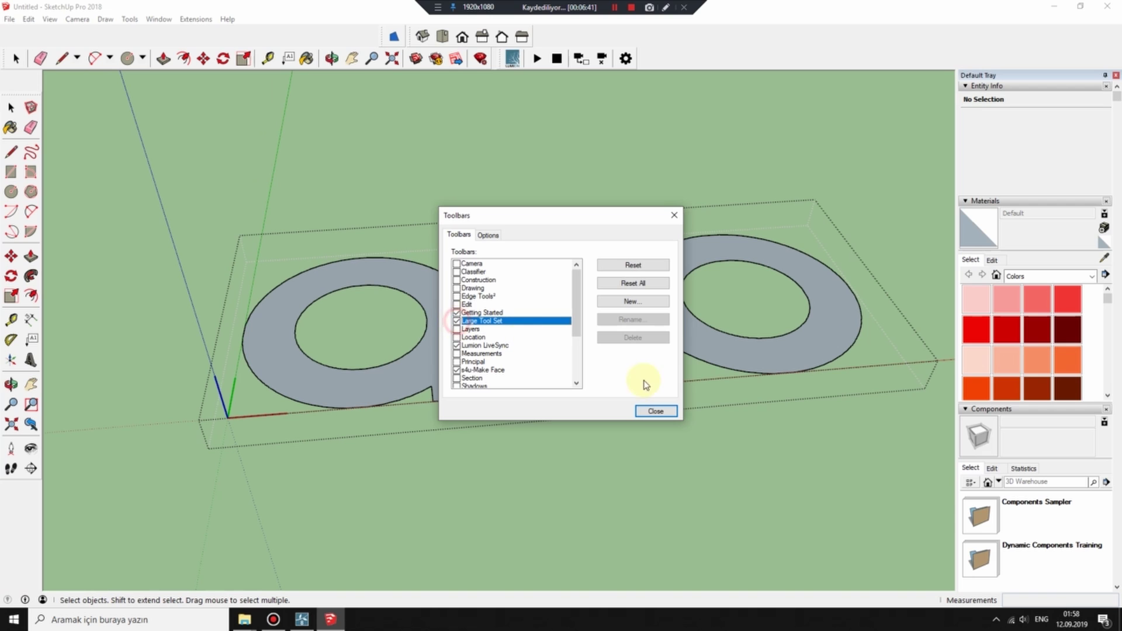
left_click(661, 410)
mouse_move(431, 369)
middle_mouse_down()
mouse_move(568, 387)
mouse_move(558, 390)
middle_mouse_up()
left_click(31, 256)
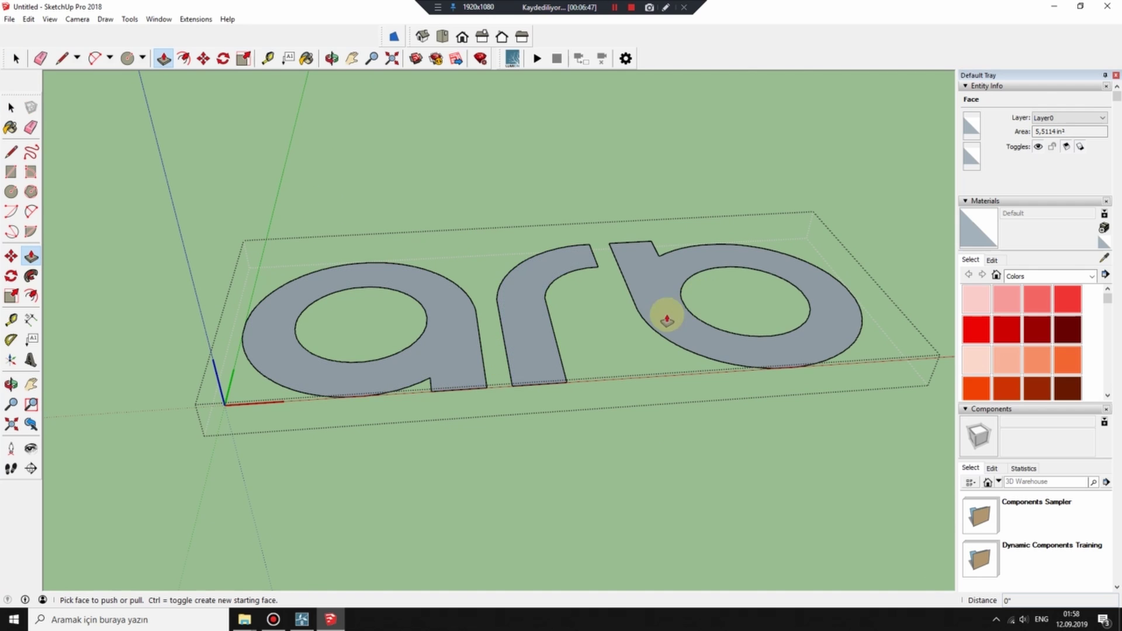
Push/Pull the a, r and b faces upward to the same height as solid letters
left_click_drag(318, 370, 308, 285)
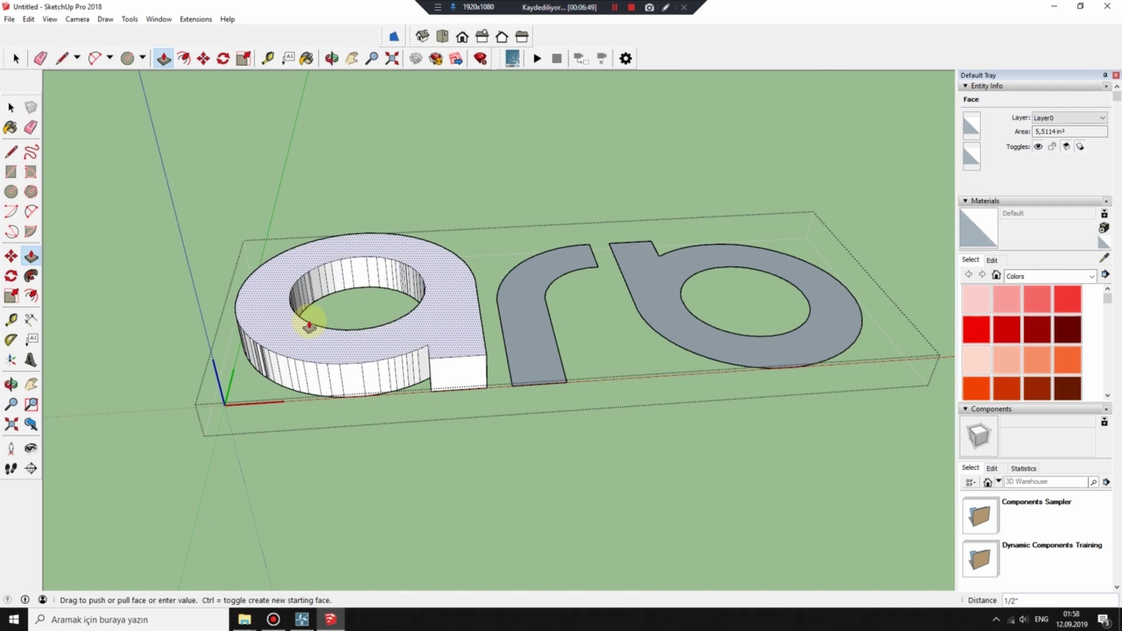
left_click(302, 284)
middle_click_drag(343, 383, 336, 310)
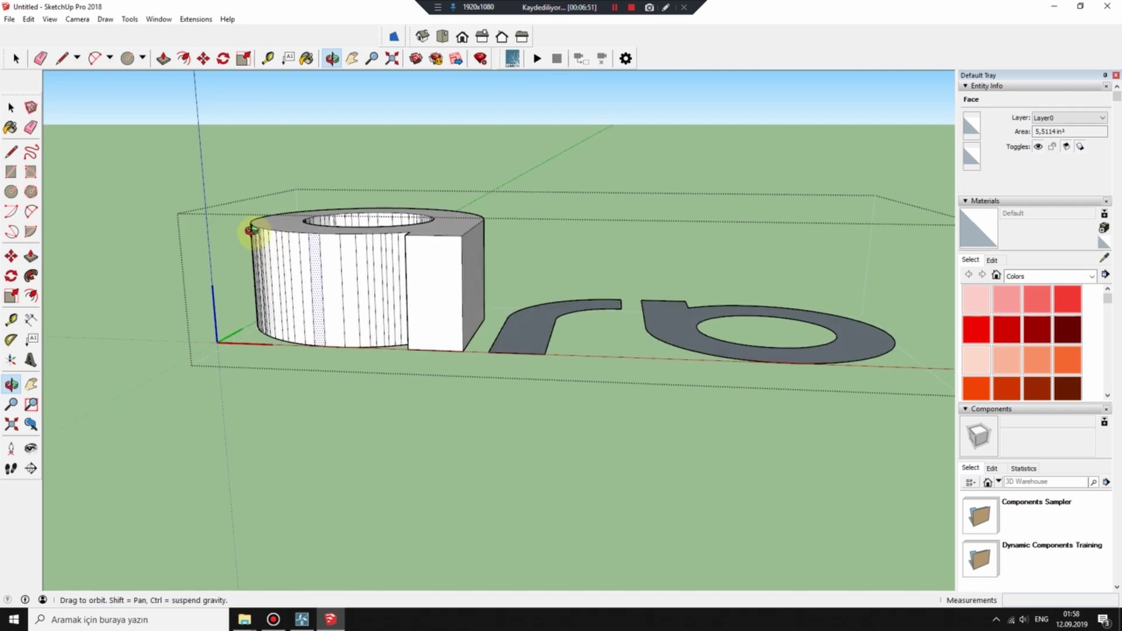
left_click(531, 325)
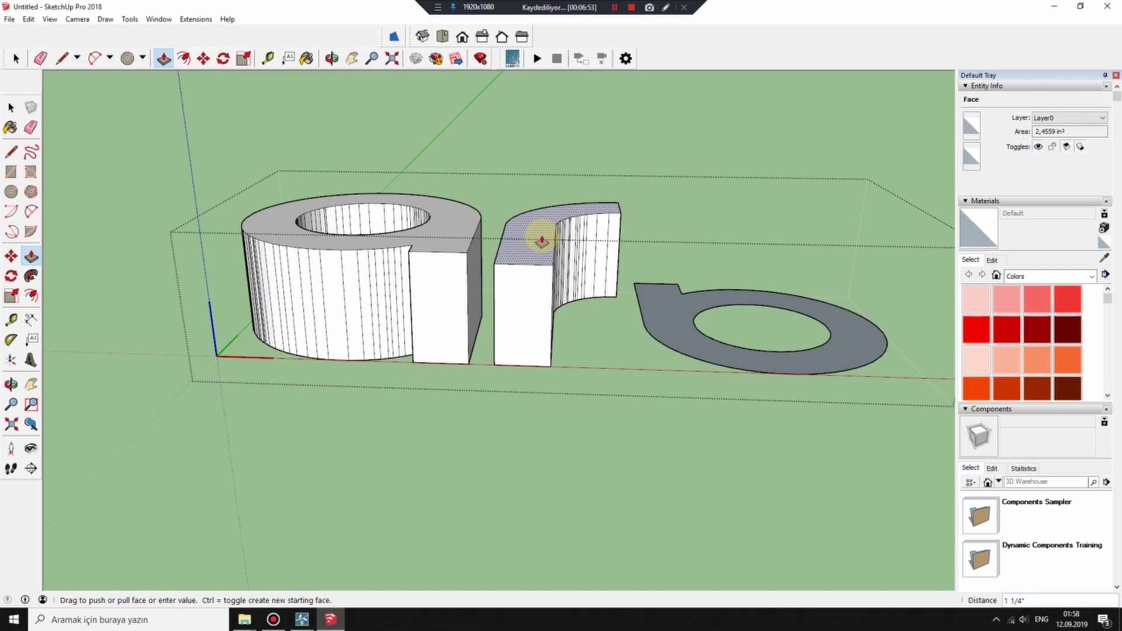
left_click(542, 234)
mouse_move(481, 248)
middle_mouse_down()
mouse_move(475, 263)
mouse_move(582, 309)
mouse_move(431, 240)
middle_mouse_up()
left_click(669, 321)
left_click(646, 220)
Orbit to check the letters, then window-select all 1498 entities of the logo
middle_click_drag(472, 390, 193, 243)
key("space")
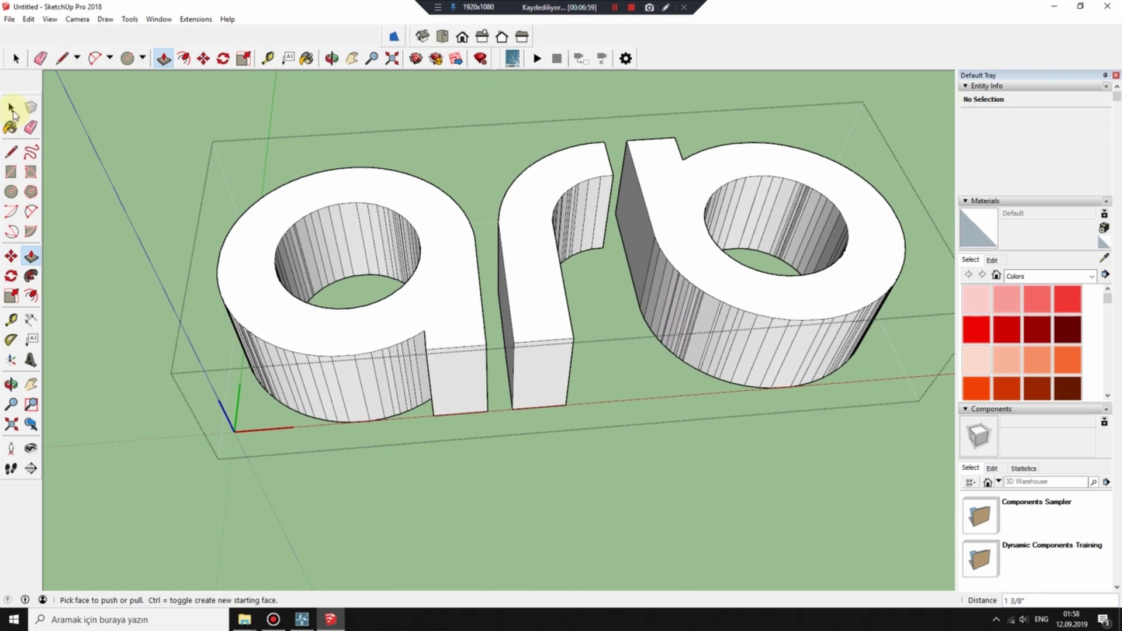
mouse_move(441, 306)
middle_mouse_down()
mouse_move(383, 240)
mouse_move(769, 305)
middle_mouse_up()
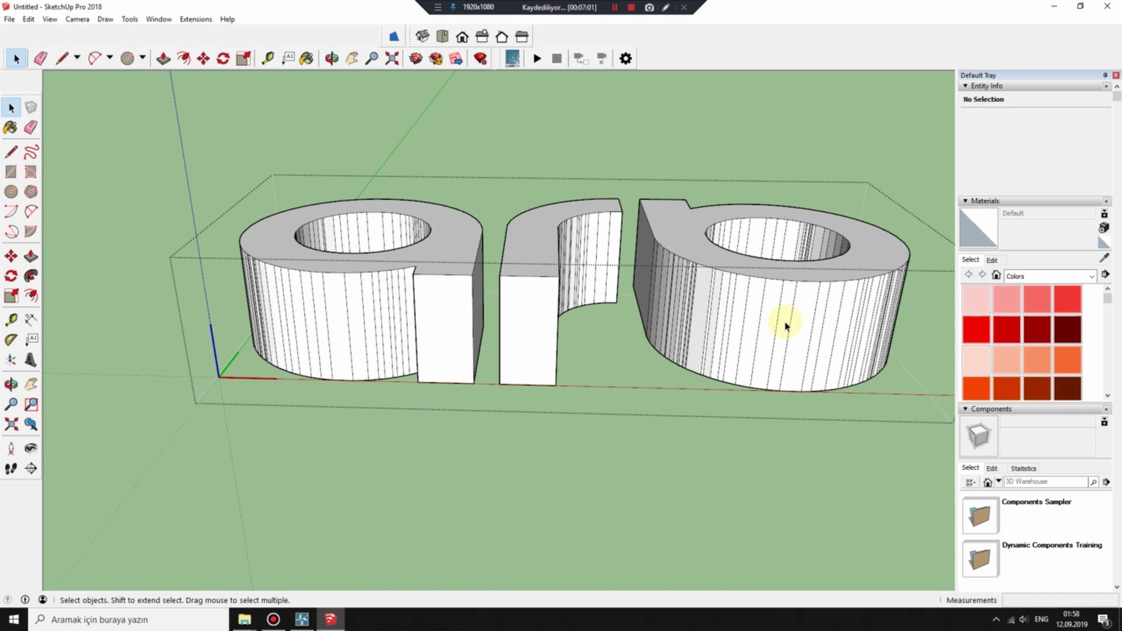
mouse_move(760, 361)
middle_mouse_down()
mouse_move(401, 333)
mouse_move(464, 325)
mouse_move(581, 348)
mouse_move(599, 442)
mouse_move(563, 248)
middle_mouse_up()
mouse_move(614, 346)
middle_mouse_down()
mouse_move(664, 358)
mouse_move(681, 458)
mouse_move(739, 371)
mouse_move(680, 362)
middle_mouse_up()
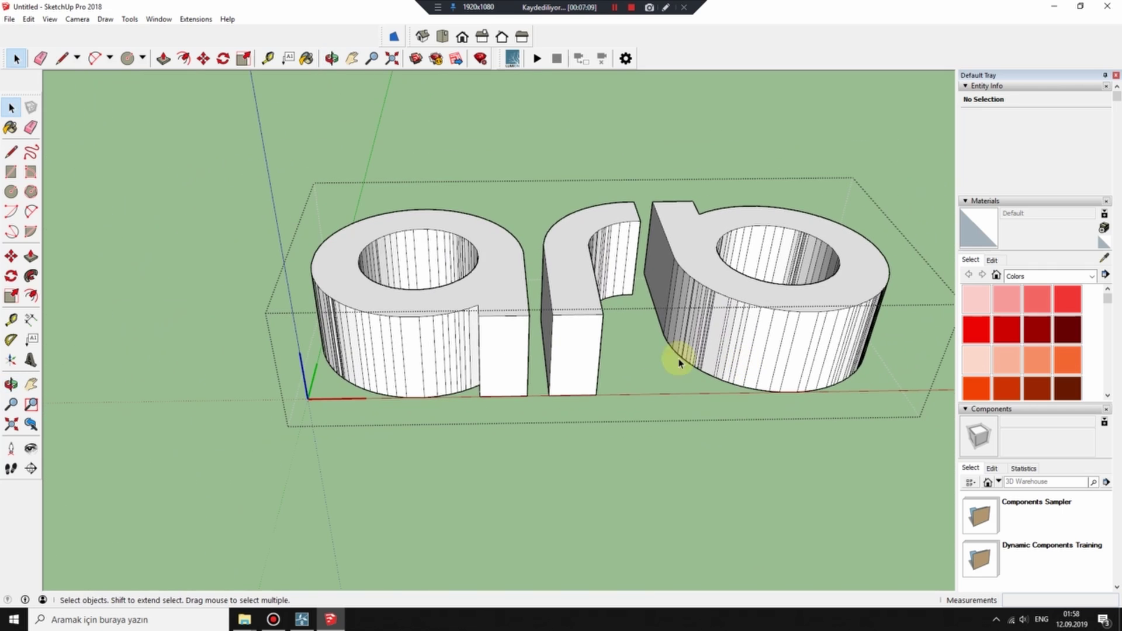
mouse_move(702, 302)
middle_mouse_down()
mouse_move(639, 288)
mouse_move(519, 318)
mouse_move(506, 380)
mouse_move(554, 383)
mouse_move(542, 406)
middle_mouse_up()
scroll(409, 328, "down", 3)
left_click_drag(151, 198, 833, 498)
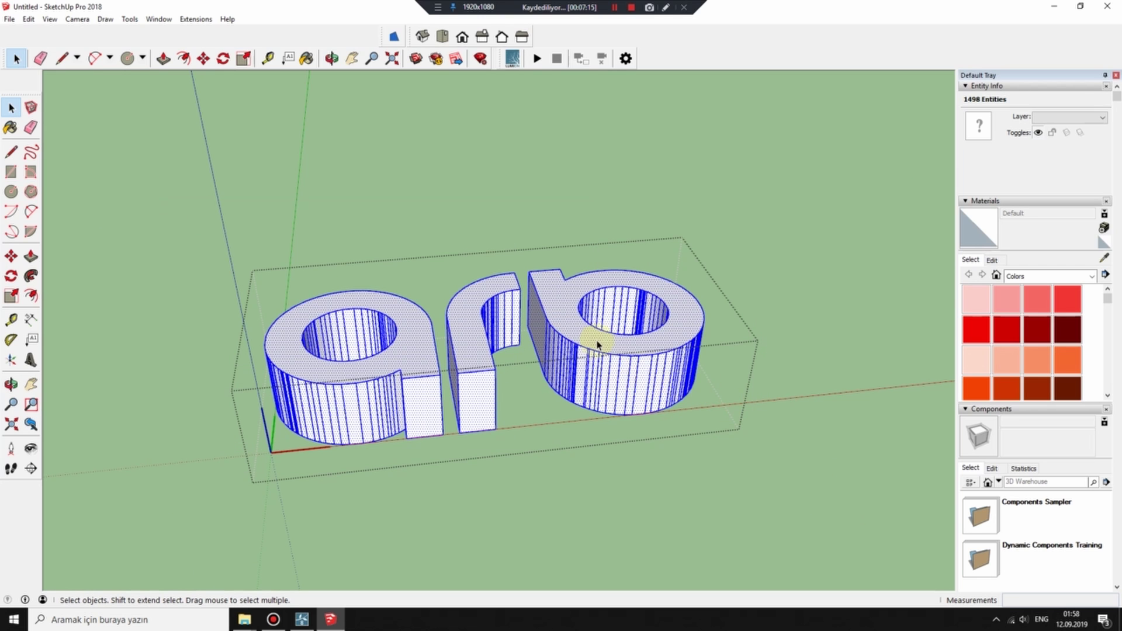
left_click_drag(140, 227, 824, 501)
Apply Soften/Smooth Edges to the selected letters with a 45,7 degree angle
right_click(648, 386)
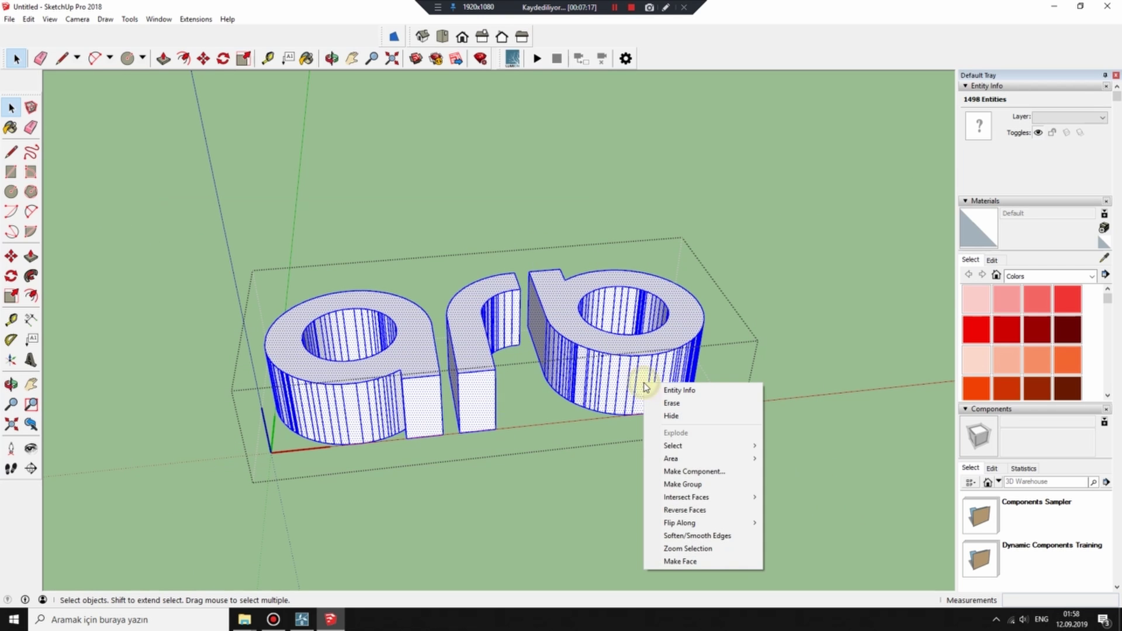
left_click(694, 537)
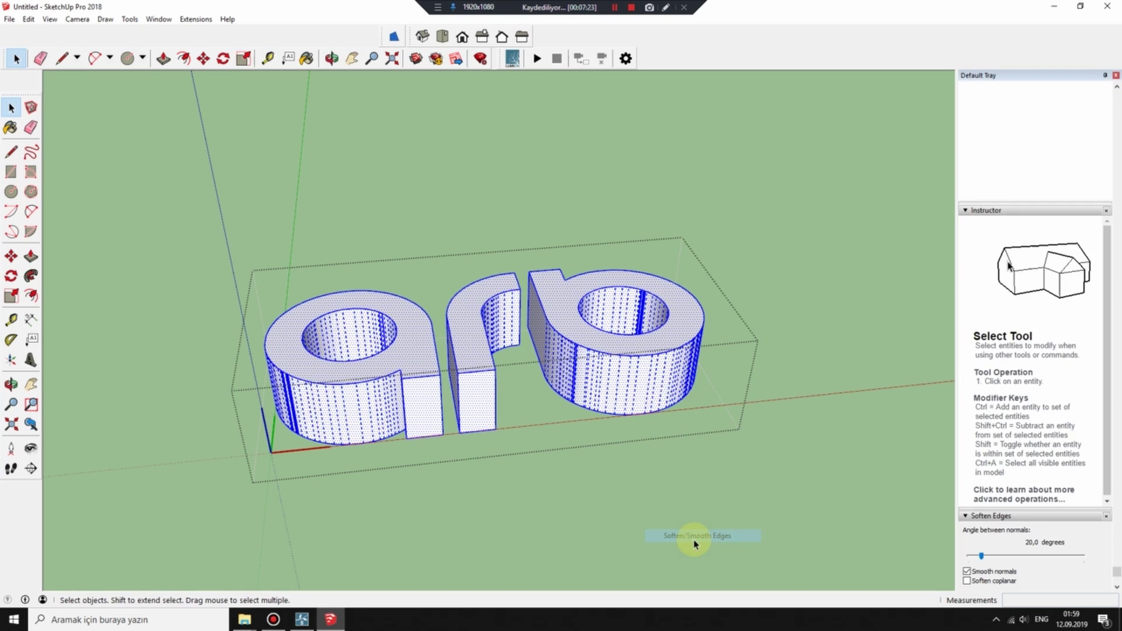
left_click(798, 501)
mouse_move(851, 481)
middle_mouse_down()
mouse_move(571, 372)
mouse_move(524, 377)
middle_mouse_up()
left_click_drag(627, 457, 754, 516)
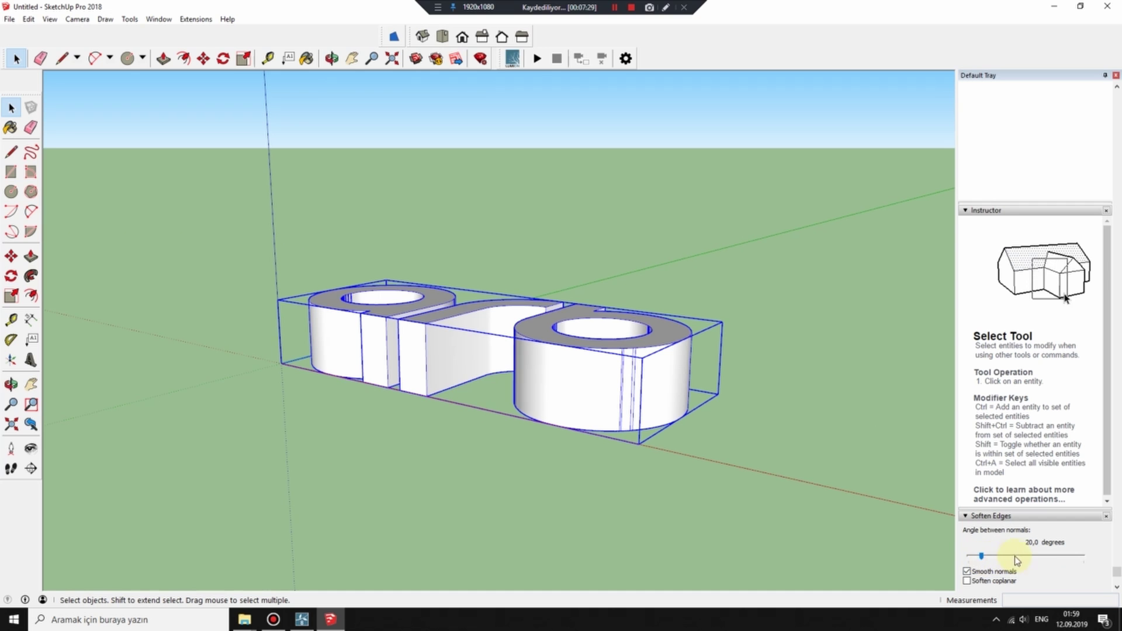
left_click_drag(982, 556, 1001, 560)
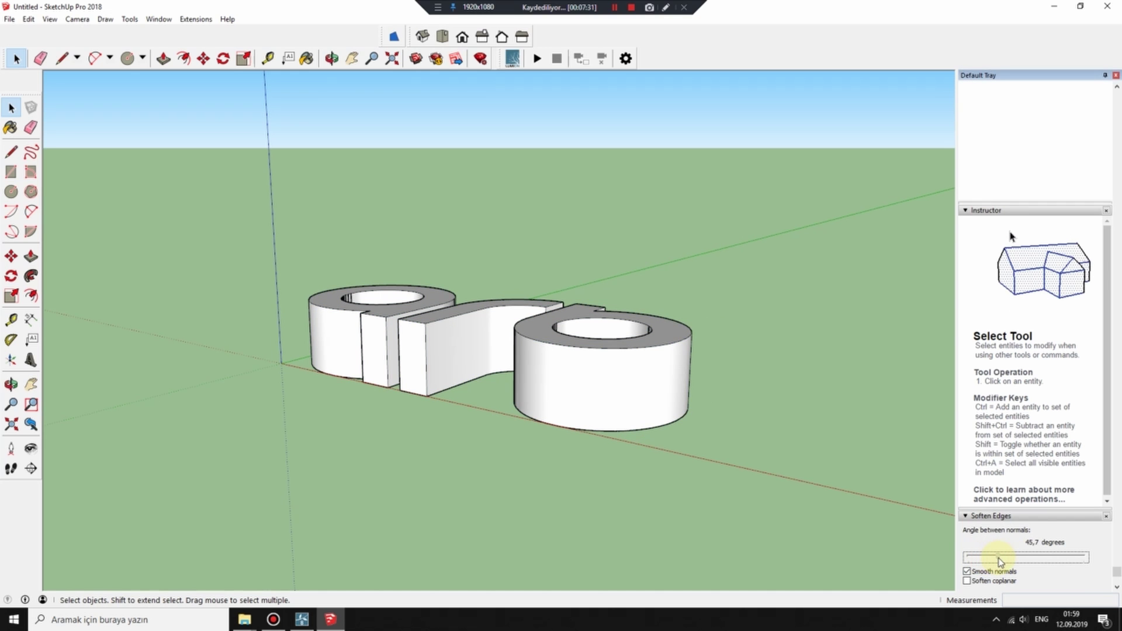
Reselect the model and raise the smoothing angle through 64,0 to 77,7 degrees
mouse_move(877, 549)
middle_mouse_down()
mouse_move(608, 528)
mouse_move(746, 520)
mouse_move(734, 567)
mouse_move(478, 308)
mouse_move(636, 528)
mouse_move(567, 510)
middle_mouse_up()
mouse_move(824, 471)
middle_mouse_down()
mouse_move(333, 316)
mouse_move(200, 295)
mouse_move(228, 241)
middle_mouse_up()
left_click_drag(284, 193, 633, 482)
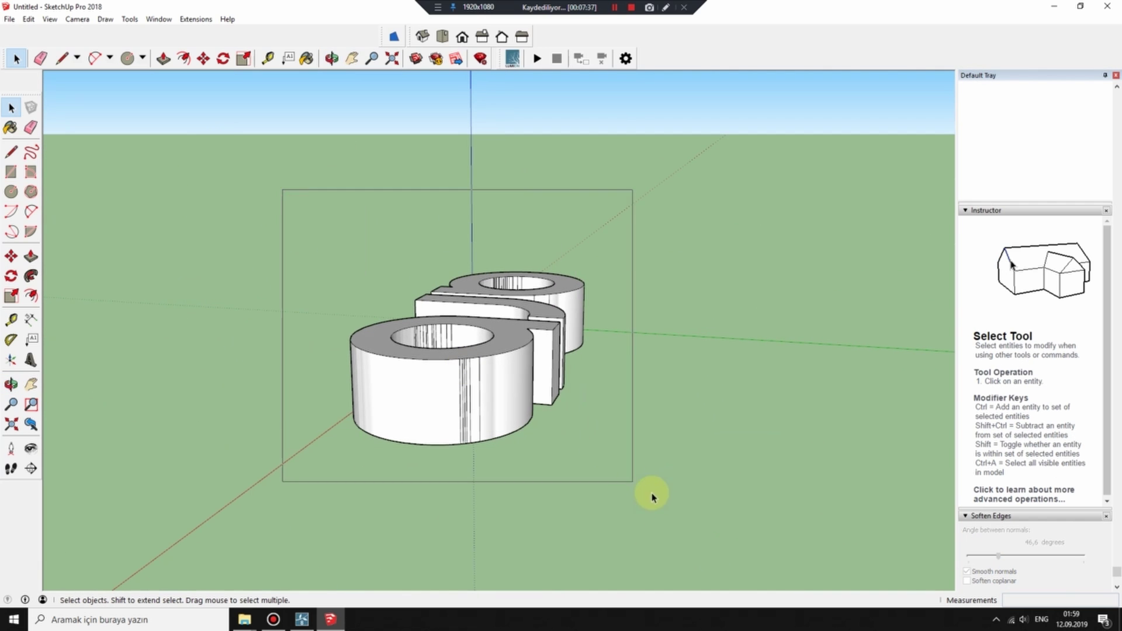
mouse_move(998, 556)
left_mouse_down()
mouse_move(1033, 559)
mouse_move(1018, 556)
left_mouse_up()
mouse_move(358, 326)
middle_mouse_down()
mouse_move(388, 328)
mouse_move(453, 389)
mouse_move(439, 476)
mouse_move(388, 359)
mouse_move(508, 429)
mouse_move(401, 358)
mouse_move(409, 325)
middle_mouse_up()
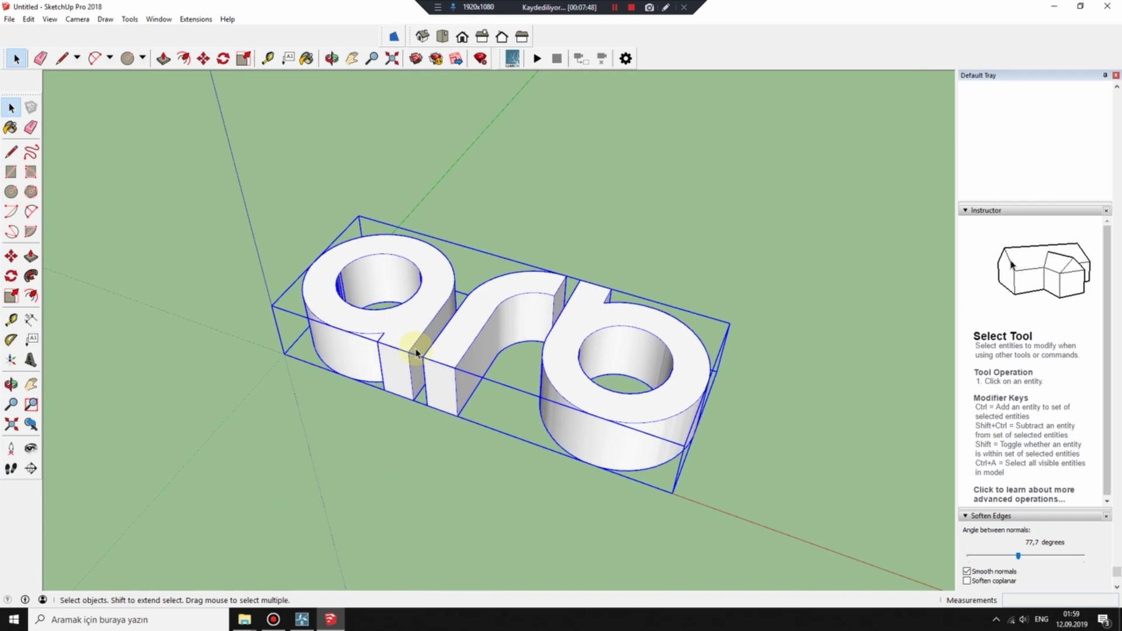
mouse_move(358, 431)
middle_mouse_down()
mouse_move(430, 405)
mouse_move(143, 270)
mouse_move(326, 341)
mouse_move(493, 430)
mouse_move(136, 300)
middle_mouse_up()
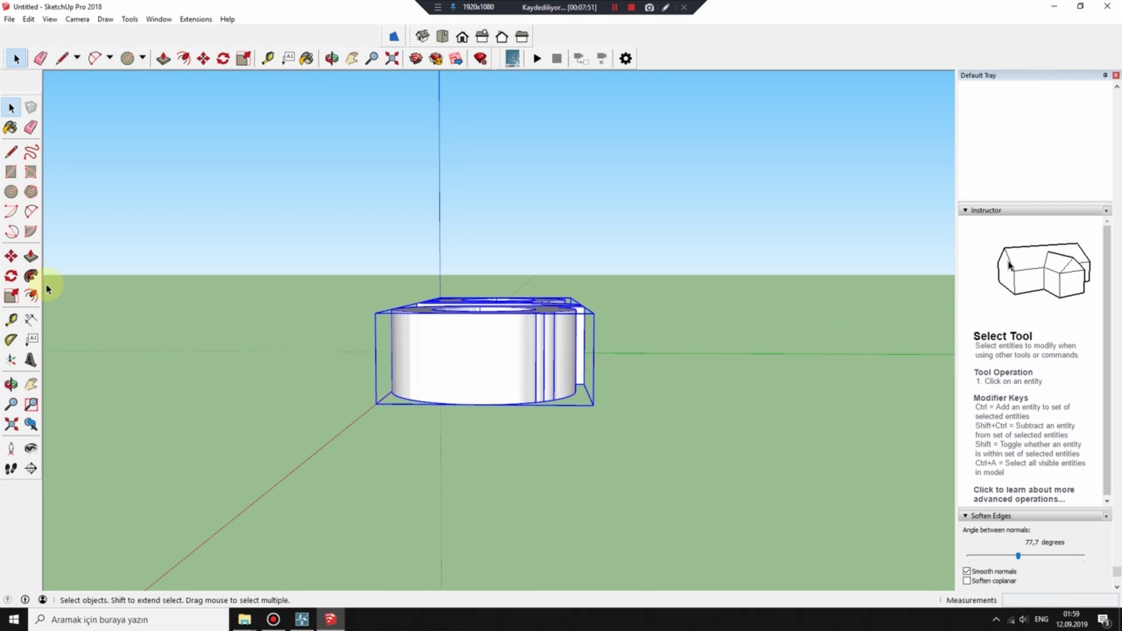
Orbit to a side view and window-select the entire arb model
left_click(12, 276)
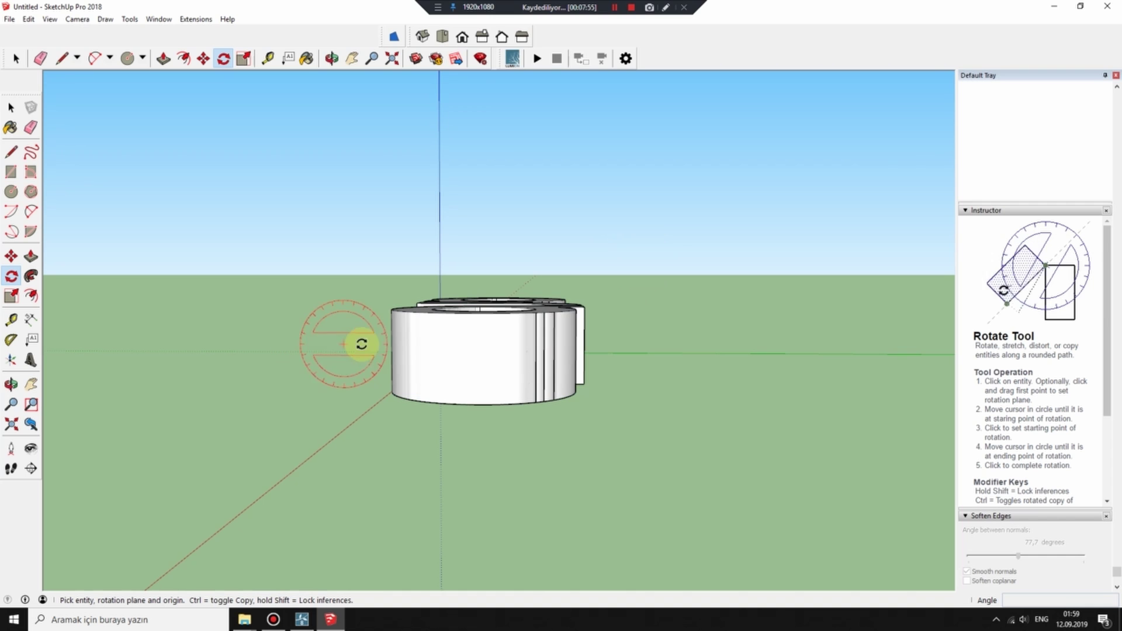
middle_click_drag(704, 381, 637, 412)
middle_click_drag(501, 388, 493, 381)
left_click(14, 109)
left_click(13, 278)
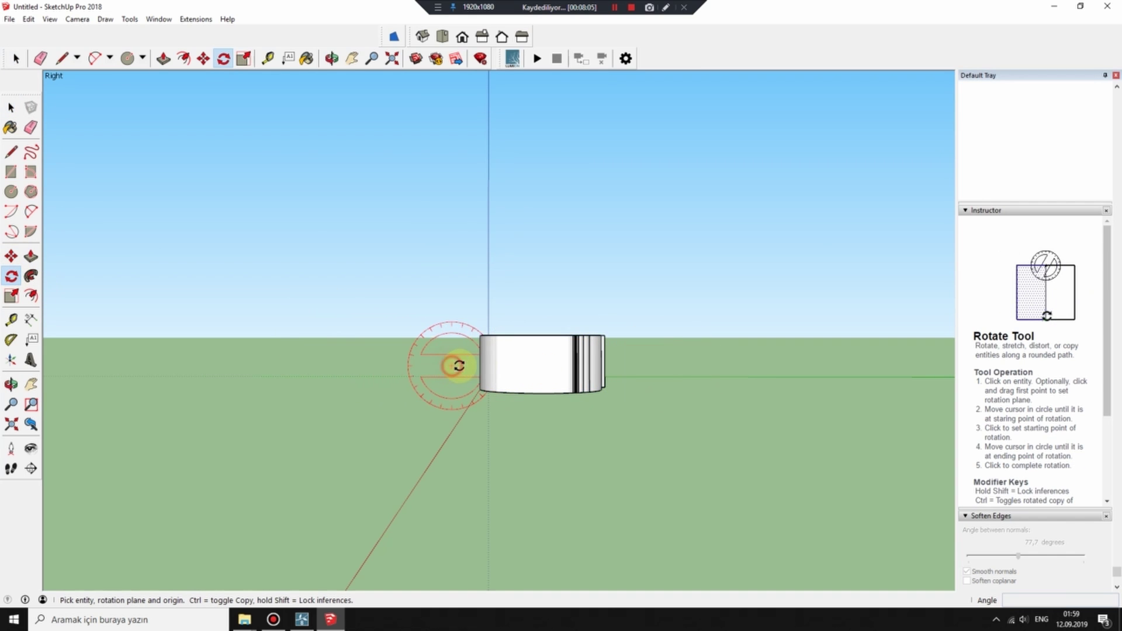
left_click(10, 104)
left_click_drag(321, 251, 699, 430)
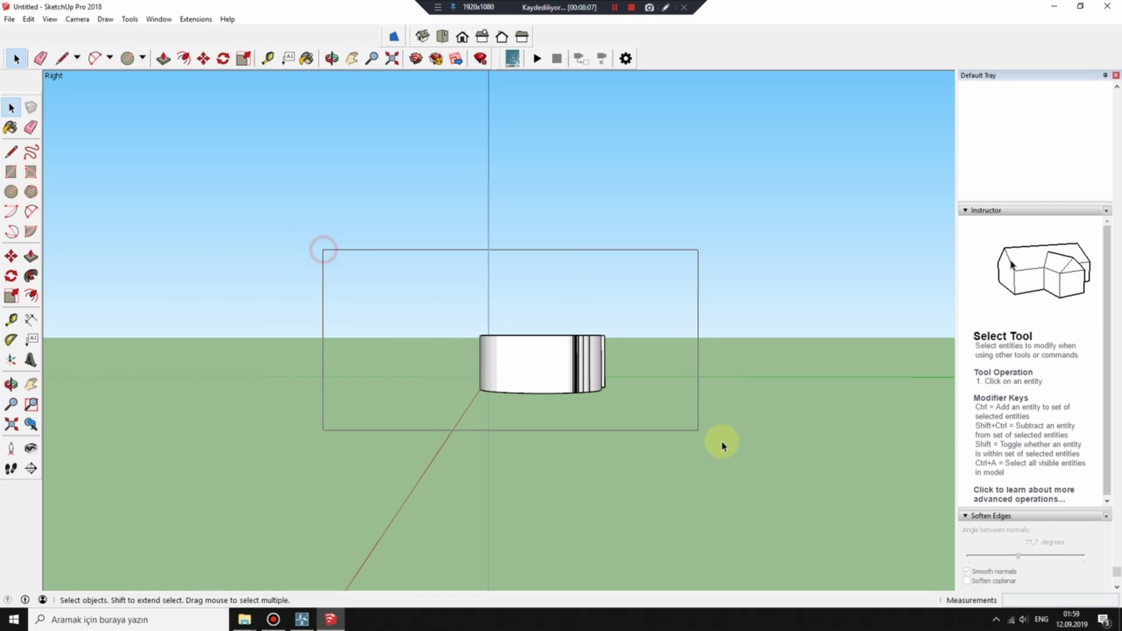
Rotate the arb model 90 degrees around an origin beside it so it stands upright
left_click(10, 275)
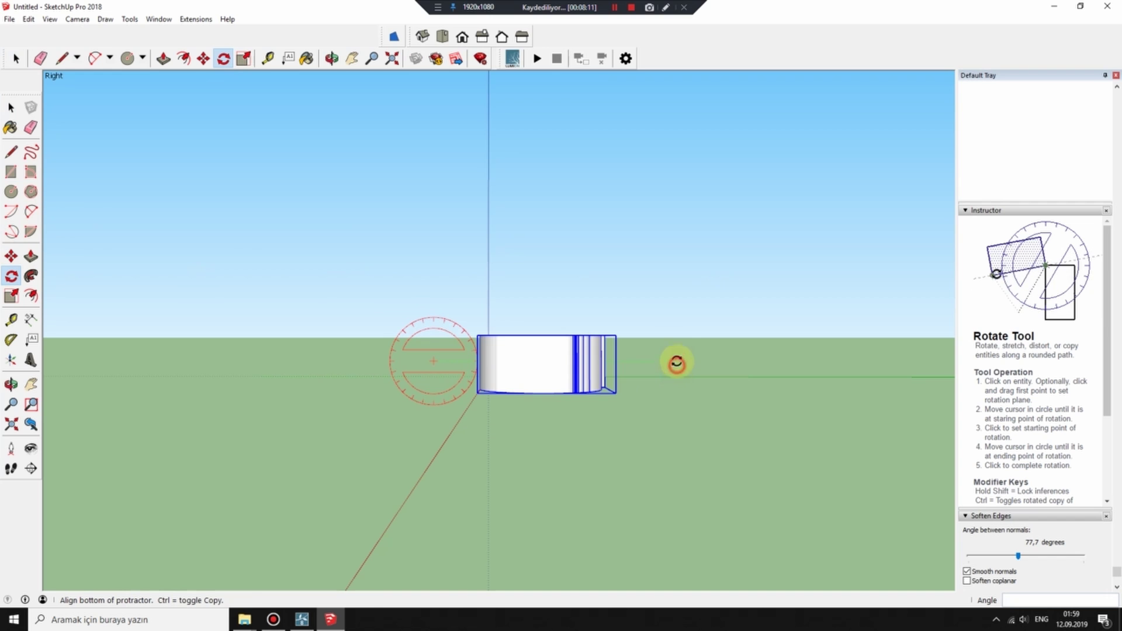
left_click(677, 363)
left_click(429, 180)
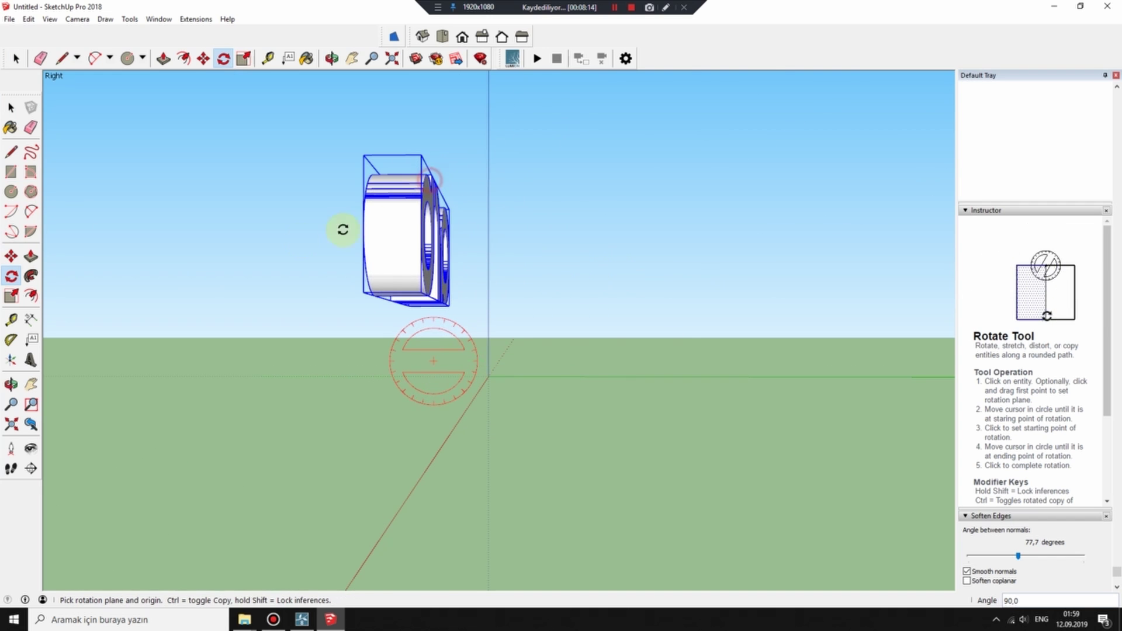
middle_click_drag(343, 229, 707, 384)
Orbit and zoom around the upright arb logo to inspect it
left_click(11, 107)
middle_click_drag(146, 281, 156, 286)
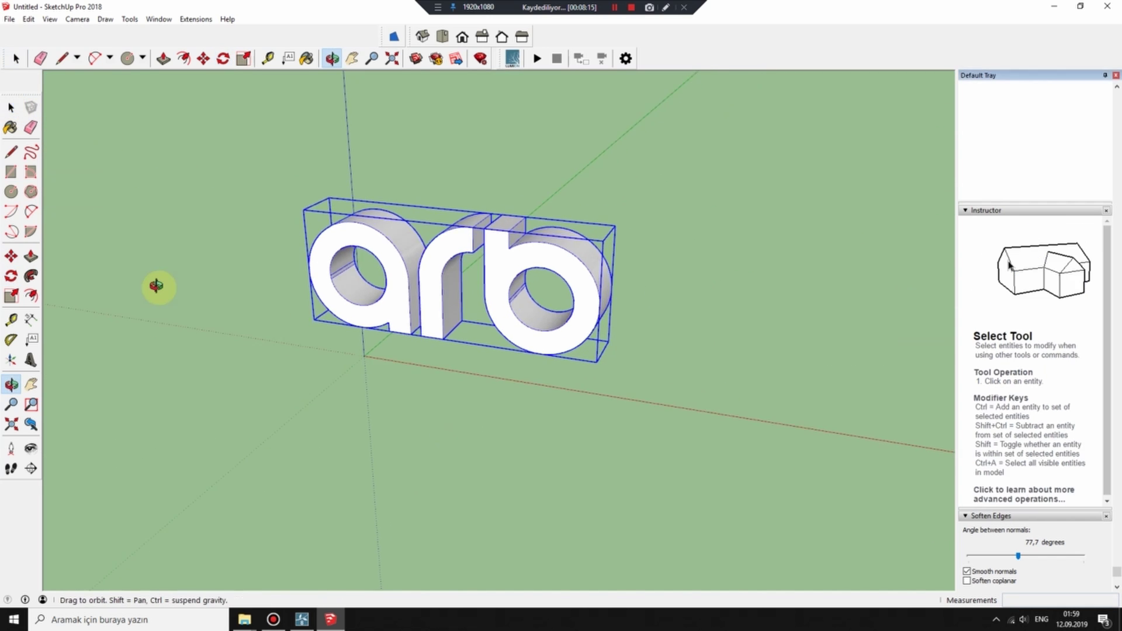
scroll(271, 321, "down", 3)
scroll(326, 325, "down", 1)
middle_click_drag(326, 326, 728, 236)
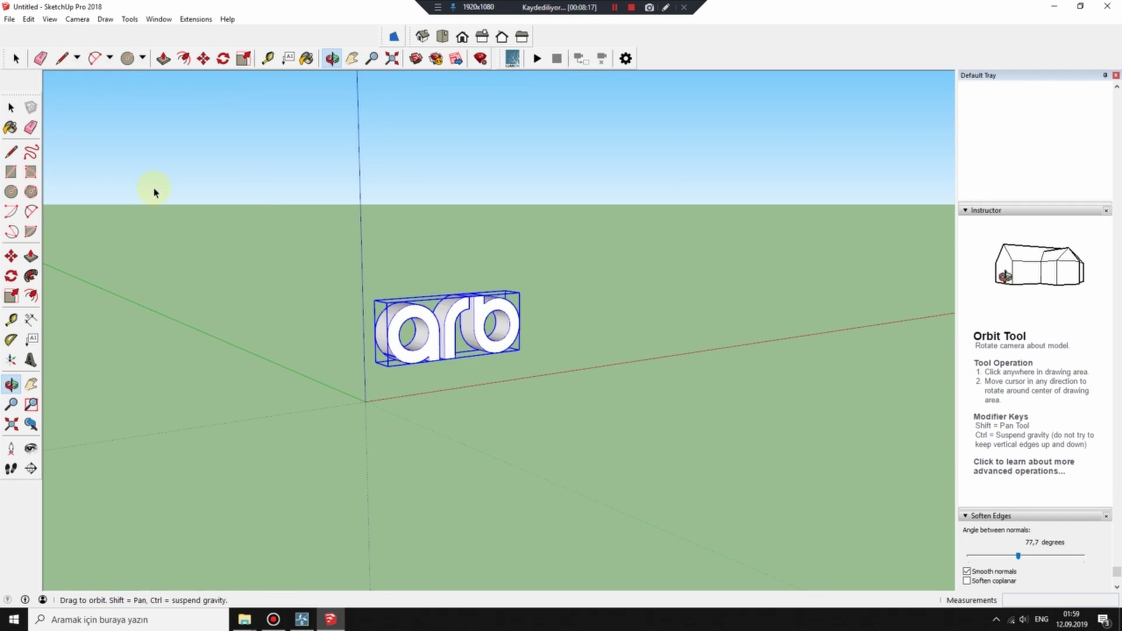
middle_click_drag(155, 192, 156, 198)
Move the arb model in two passes so its corner sits at the axis origin
left_click(11, 256)
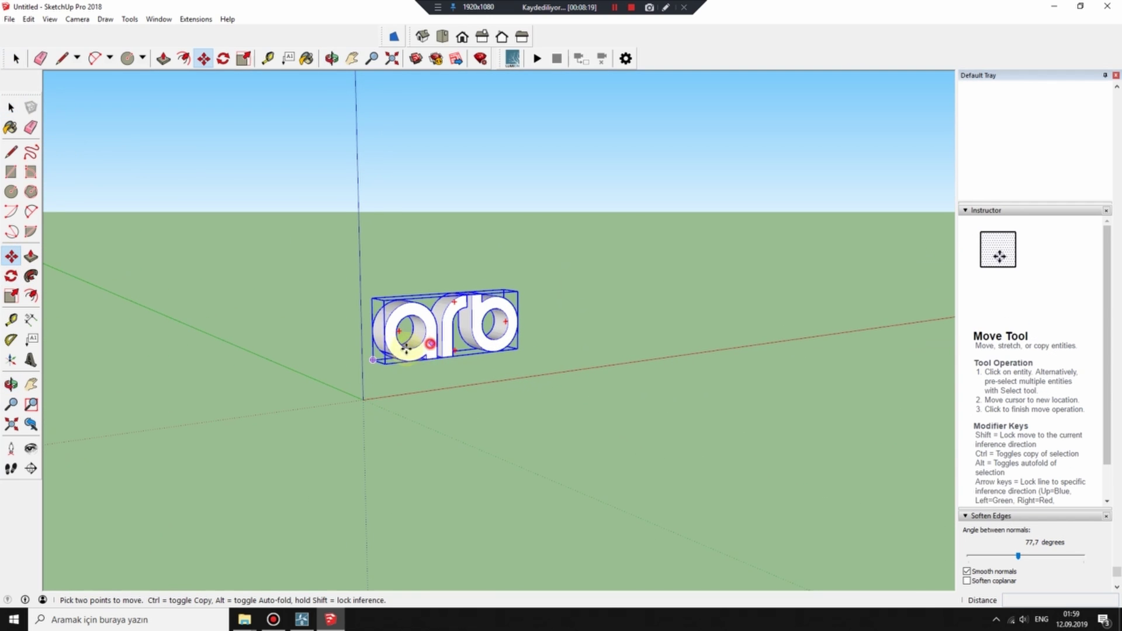
left_click(438, 327)
middle_click_drag(573, 344, 631, 355)
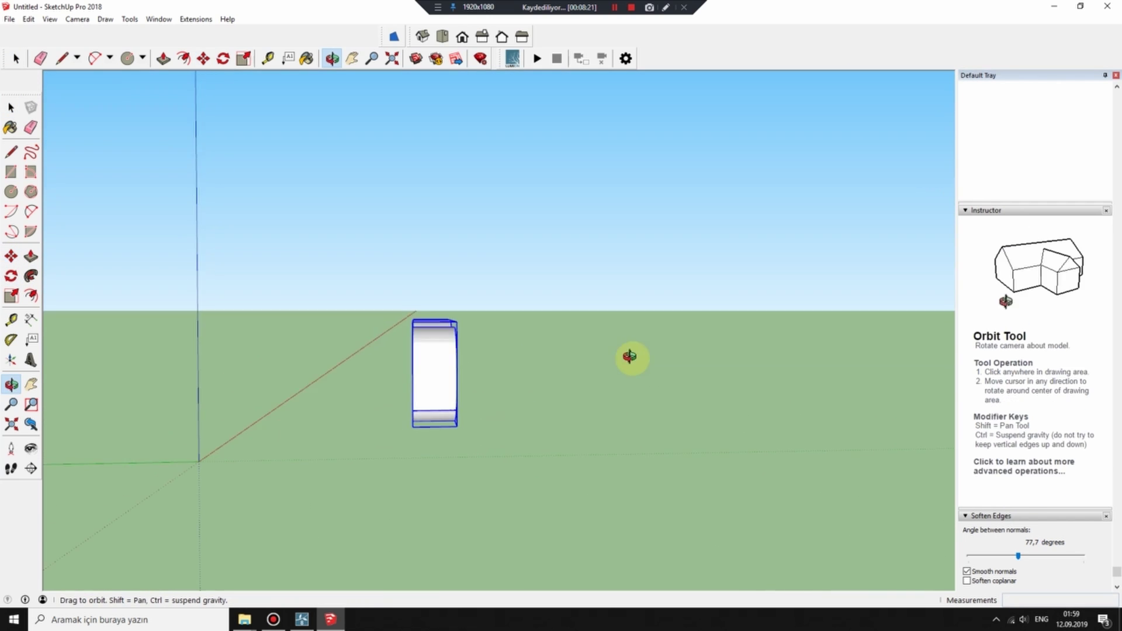
left_click(138, 451)
mouse_move(396, 426)
middle_mouse_down()
mouse_move(199, 440)
mouse_move(639, 476)
middle_mouse_up()
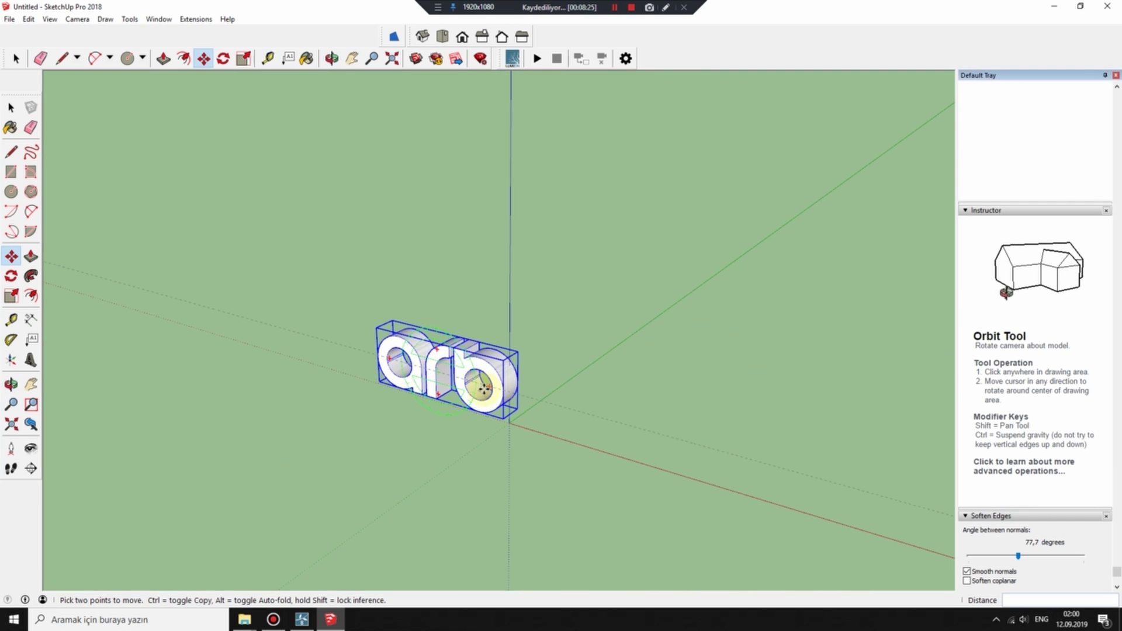
left_click(546, 429)
mouse_move(376, 438)
middle_mouse_down()
mouse_move(561, 263)
mouse_move(548, 363)
middle_mouse_up()
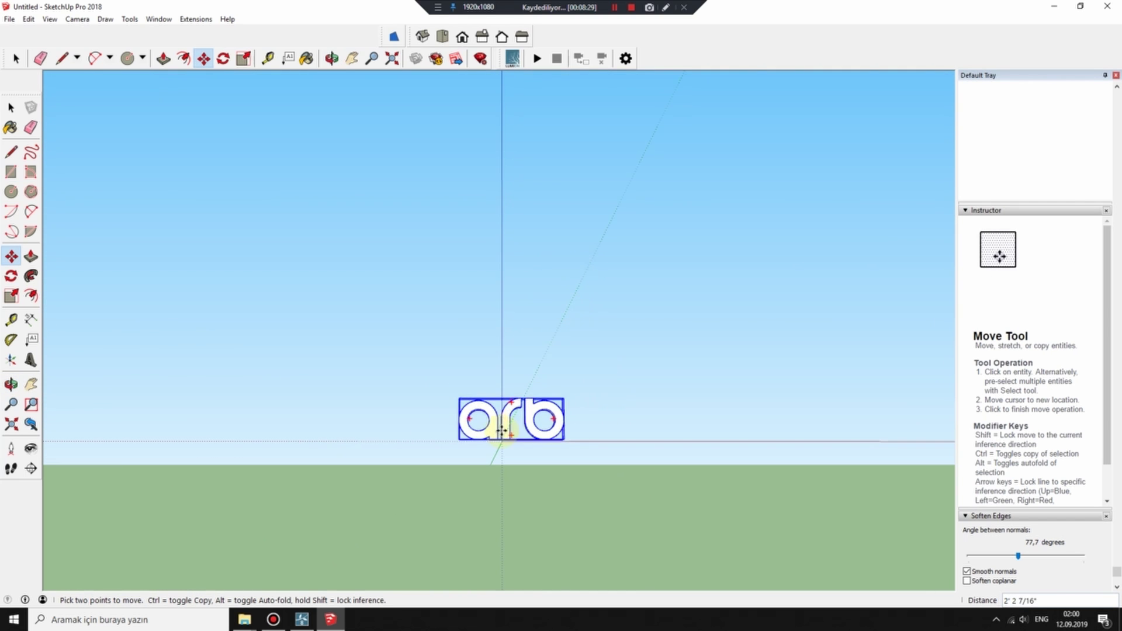
left_click(496, 426)
mouse_move(642, 414)
middle_mouse_down()
mouse_move(330, 431)
mouse_move(729, 395)
middle_mouse_up()
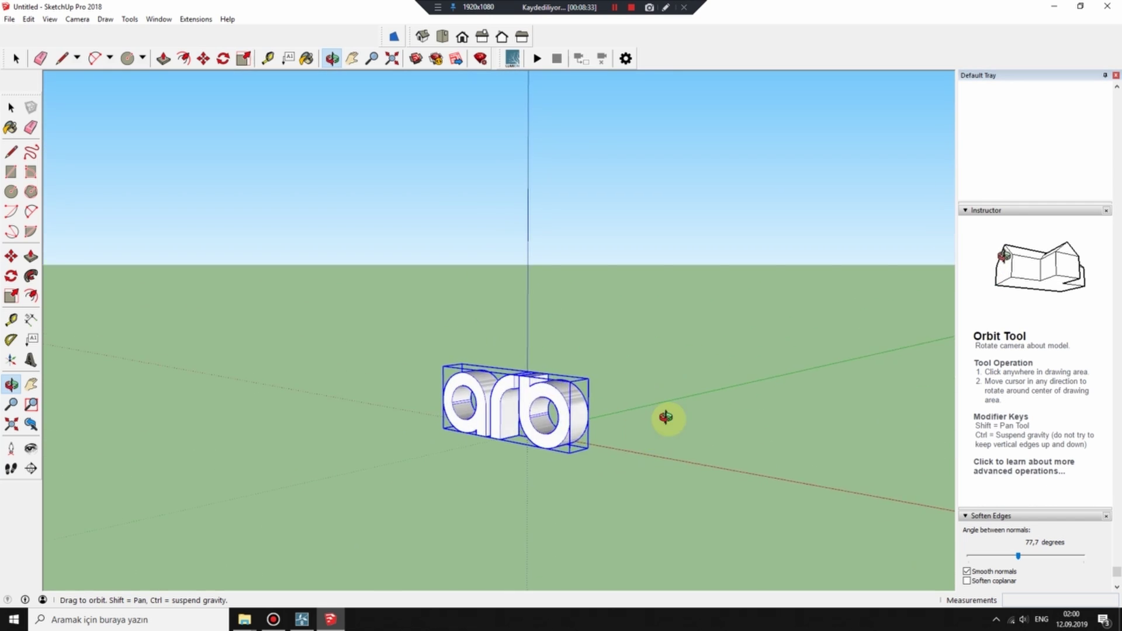
Select the repositioned arb model and orbit to view it from the side
left_click(16, 58)
middle_click_drag(501, 328, 520, 206)
mouse_move(679, 376)
middle_mouse_down()
mouse_move(672, 489)
mouse_move(571, 484)
middle_mouse_up()
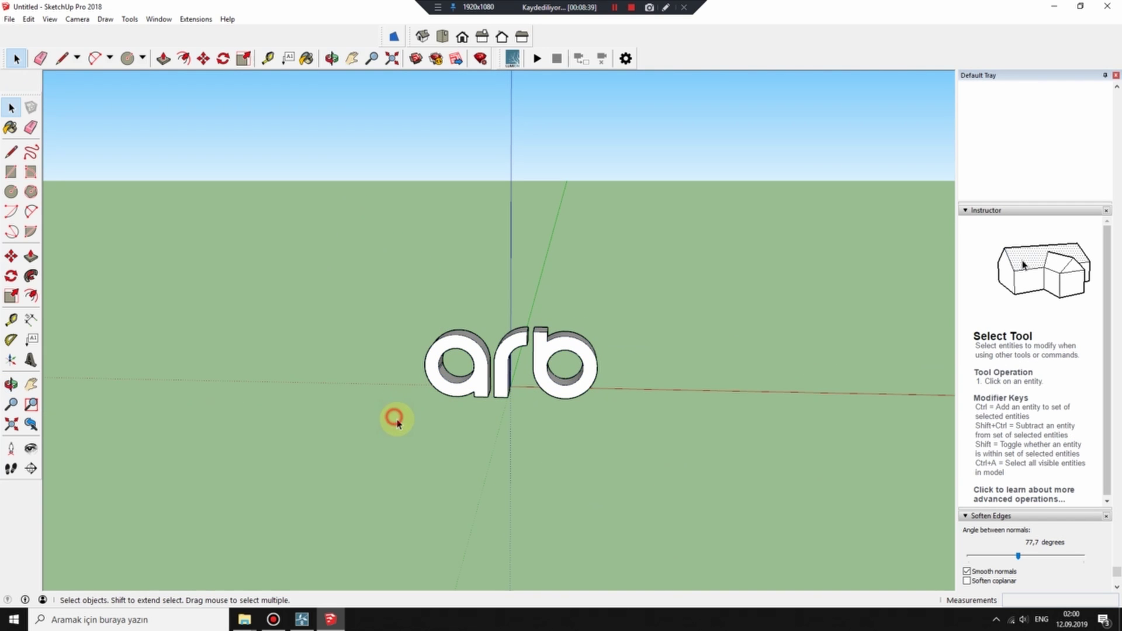
left_click_drag(360, 292, 607, 459)
scroll(556, 431, "up", 3)
scroll(401, 333, "up", 3)
mouse_move(401, 333)
middle_mouse_down()
mouse_move(836, 326)
mouse_move(631, 378)
mouse_move(253, 318)
mouse_move(288, 403)
mouse_move(362, 384)
mouse_move(268, 415)
mouse_move(528, 318)
mouse_move(472, 393)
mouse_move(468, 378)
mouse_move(545, 440)
mouse_move(784, 416)
mouse_move(150, 221)
middle_mouse_up()
Export the 3D model as FBX 'arb 3d boyut' in DERS 1, dismissing the 1041-face summary
left_click(10, 19)
mouse_move(31, 186)
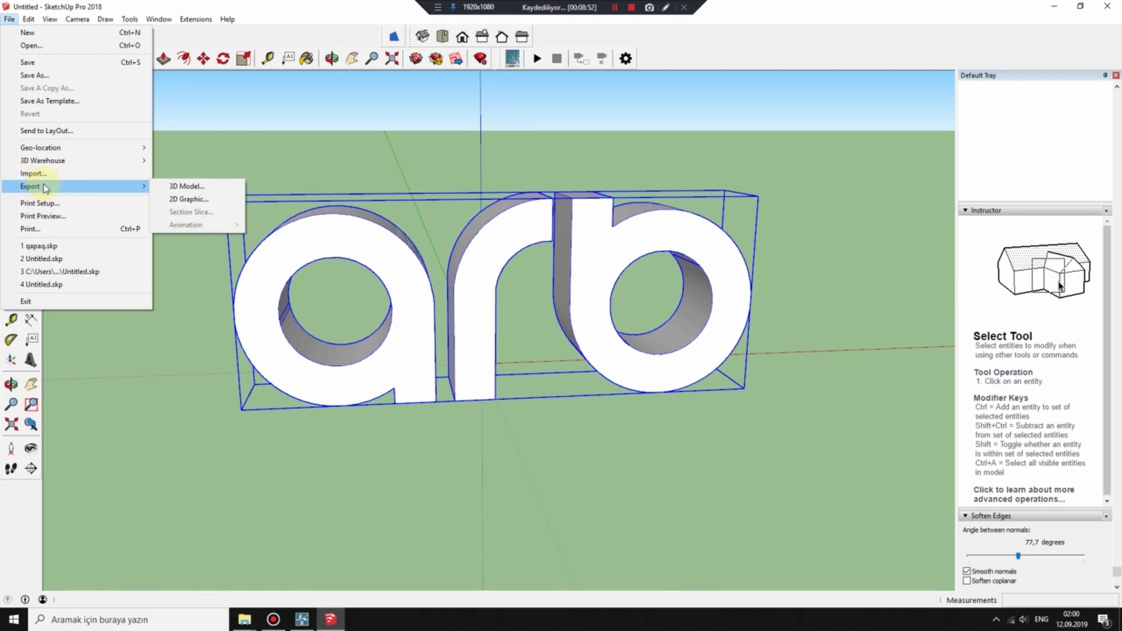
left_click(199, 188)
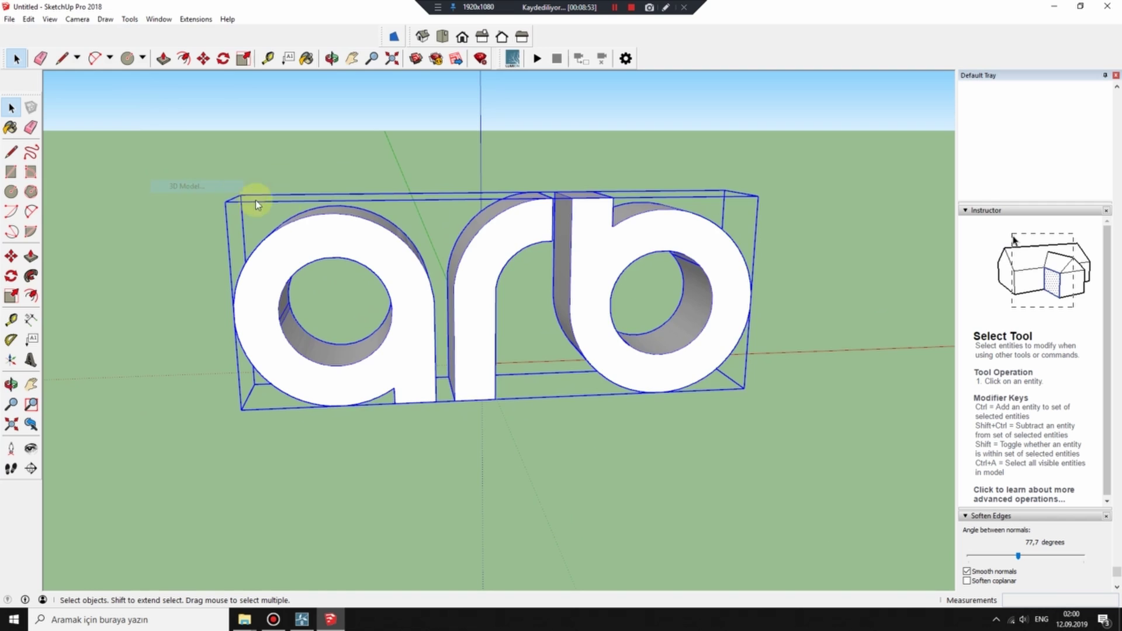
left_click(388, 426)
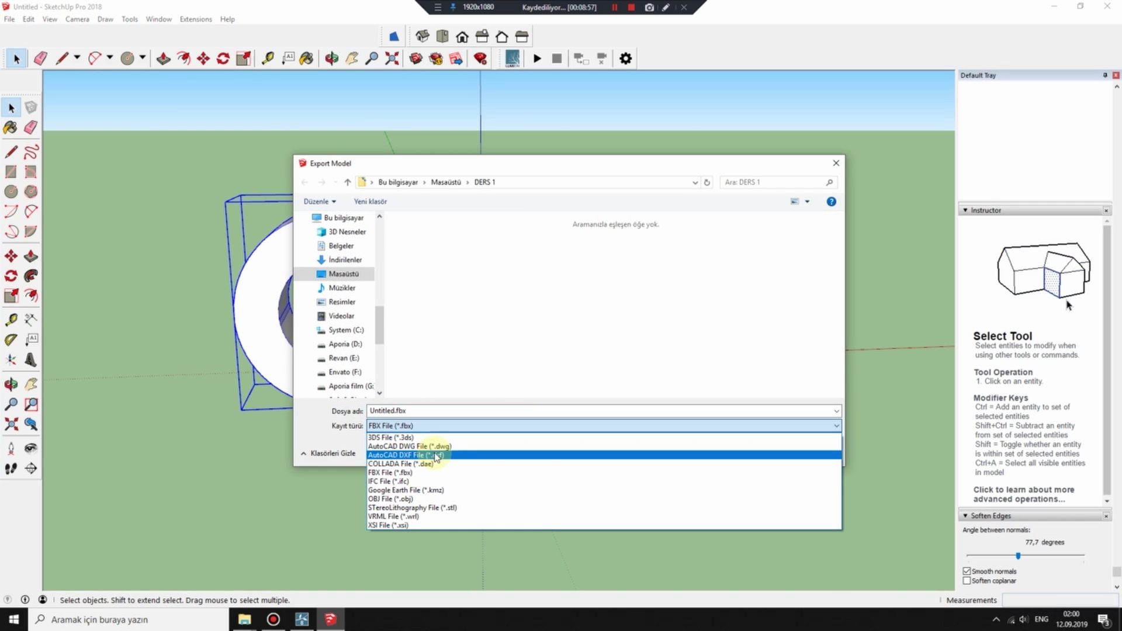
left_click(397, 472)
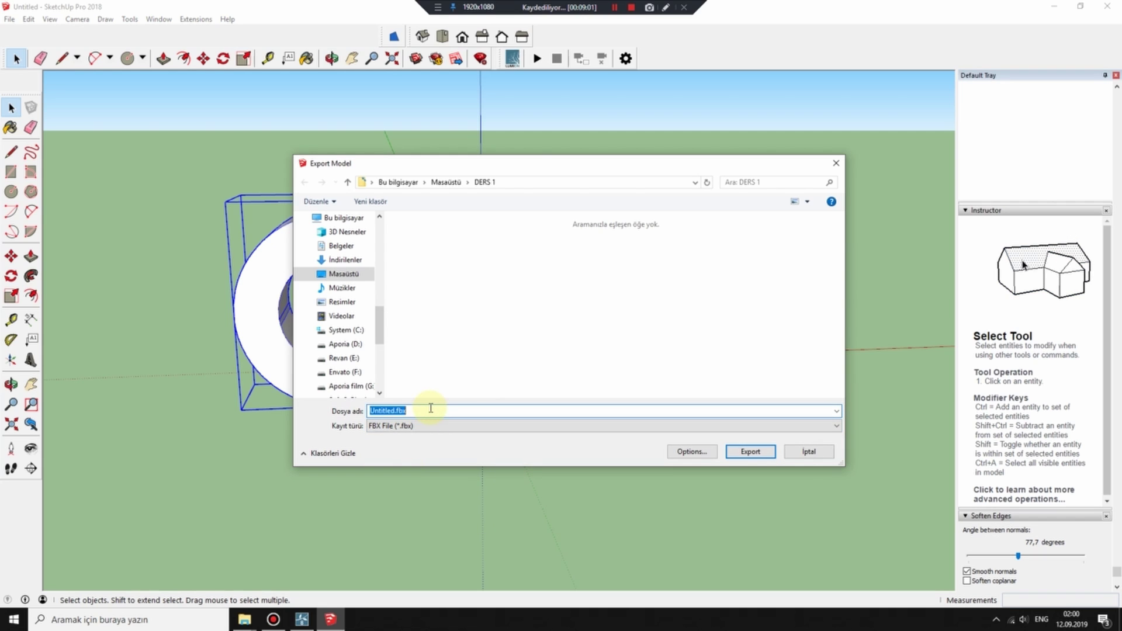
type("arb 3d ")
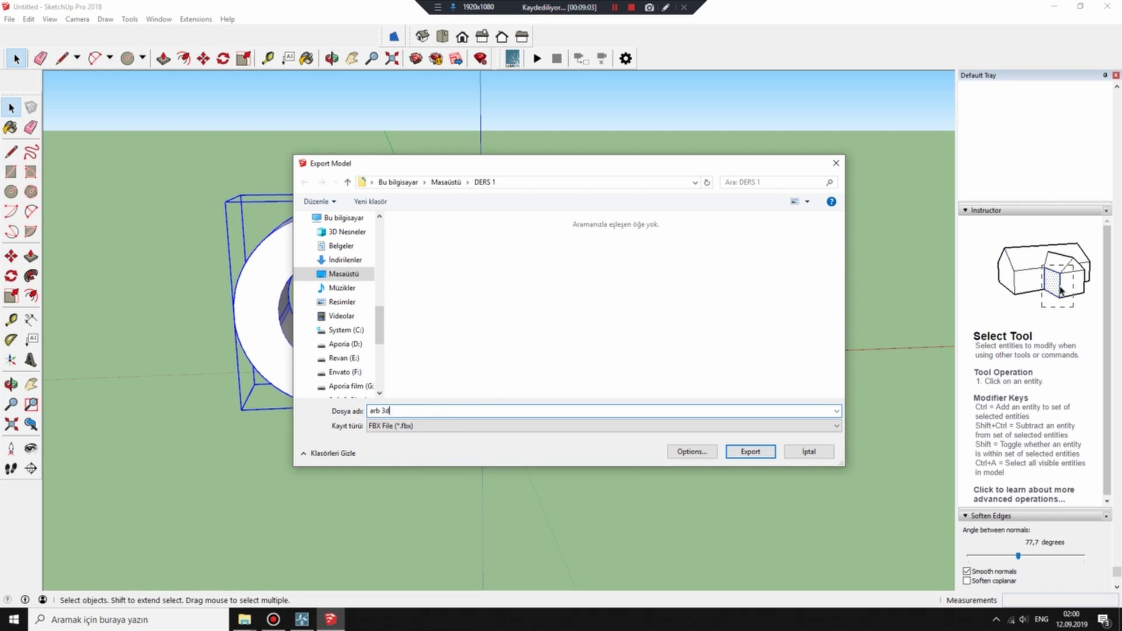
type("boyut")
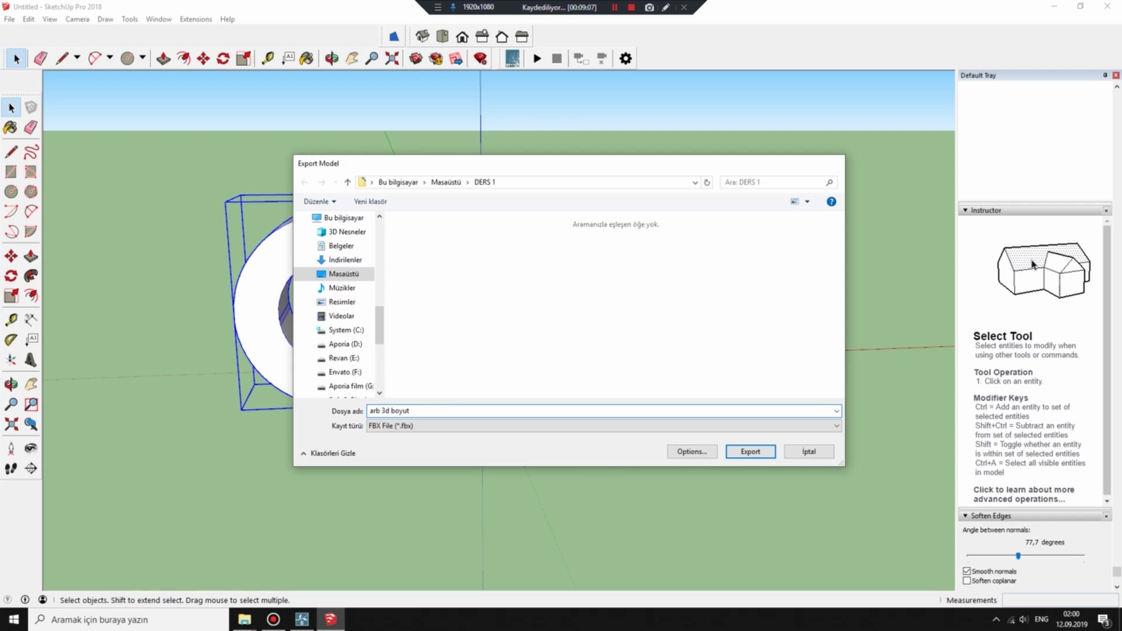
key("Return")
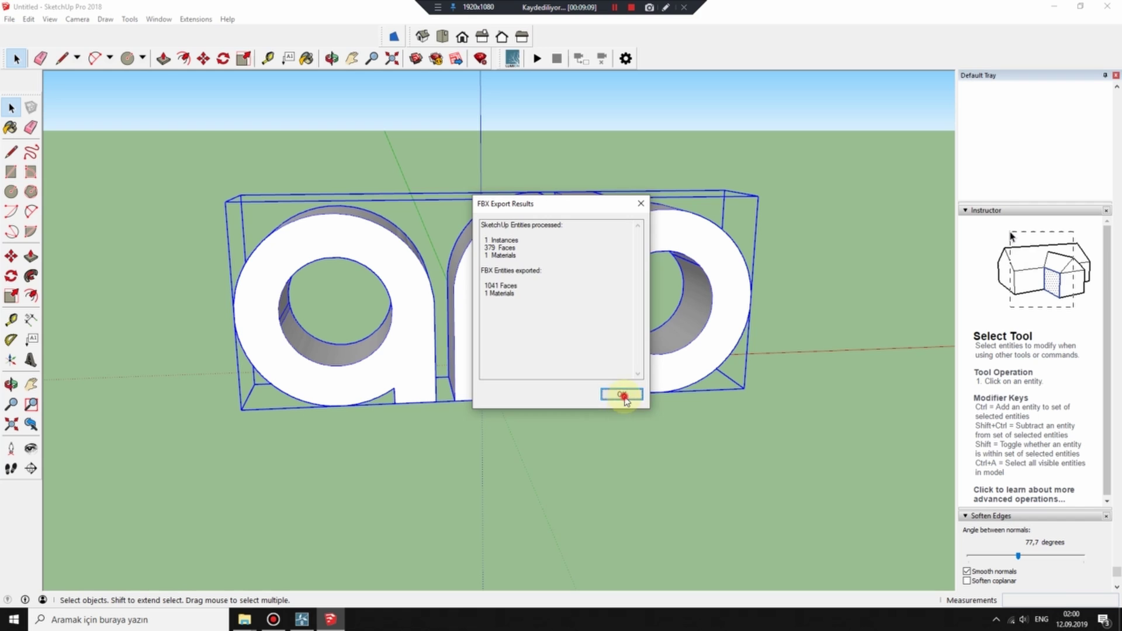
left_click(622, 396)
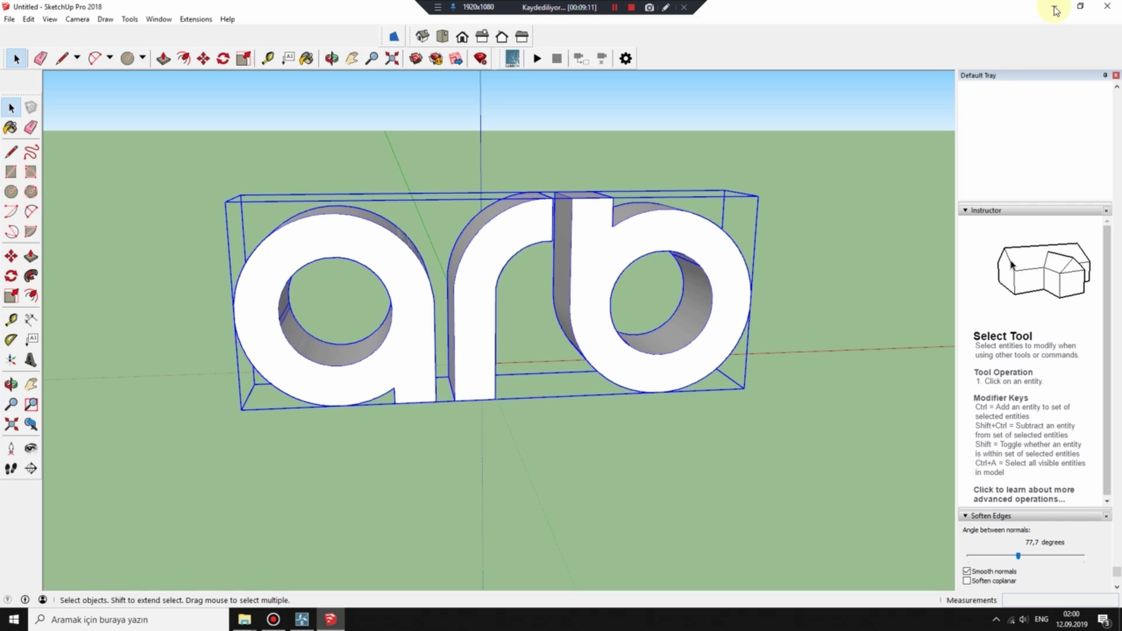
Refresh the desktop, open the DERS 1 folder and open arb 3d boyut.fbx for preview
left_click(1052, 9)
right_click(467, 333)
right_click(501, 370)
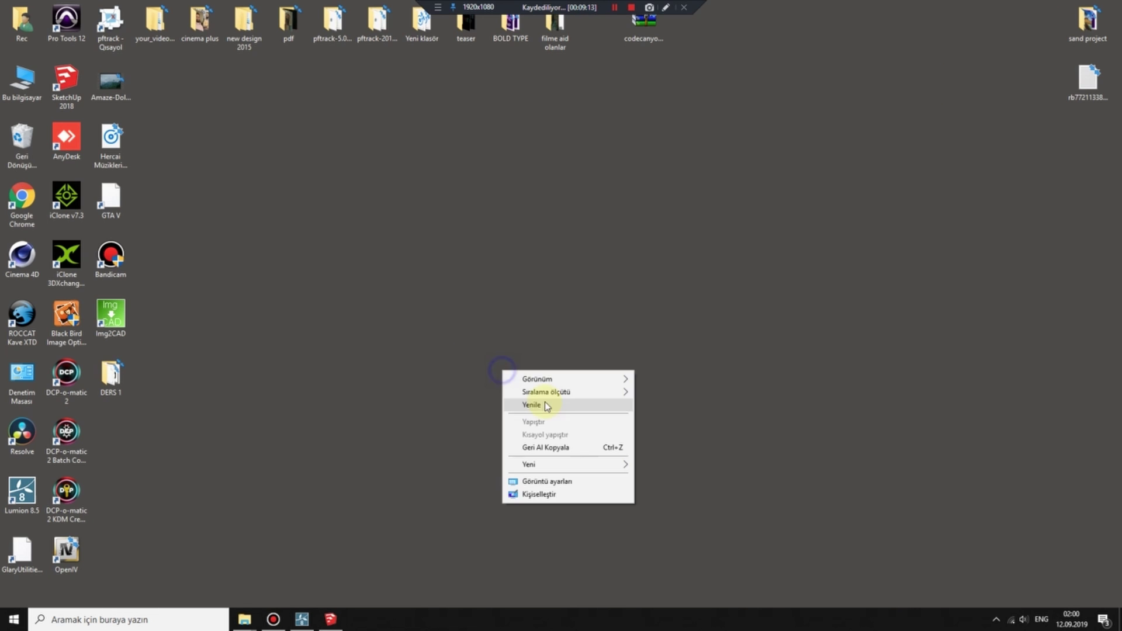
left_click(526, 404)
double_click(111, 377)
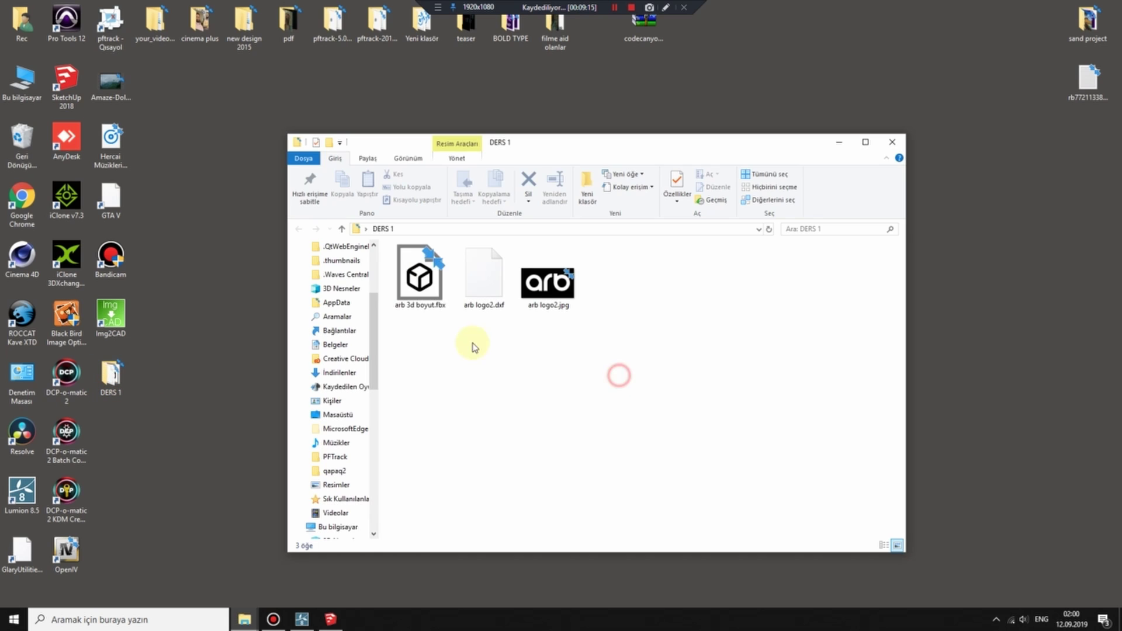
left_click(418, 281)
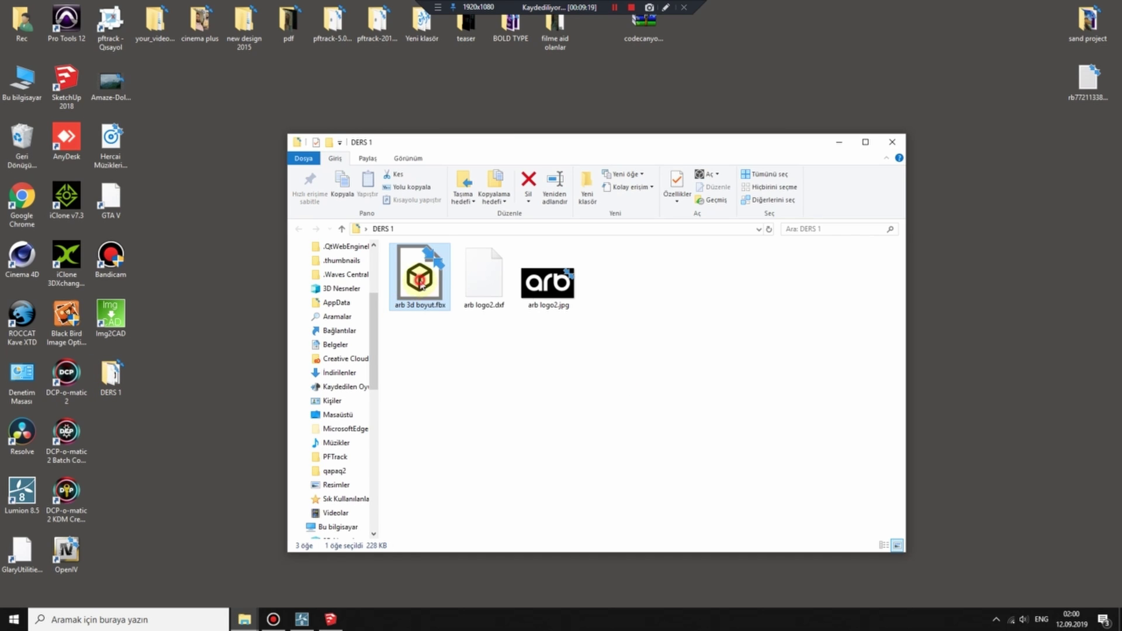
double_click(421, 284)
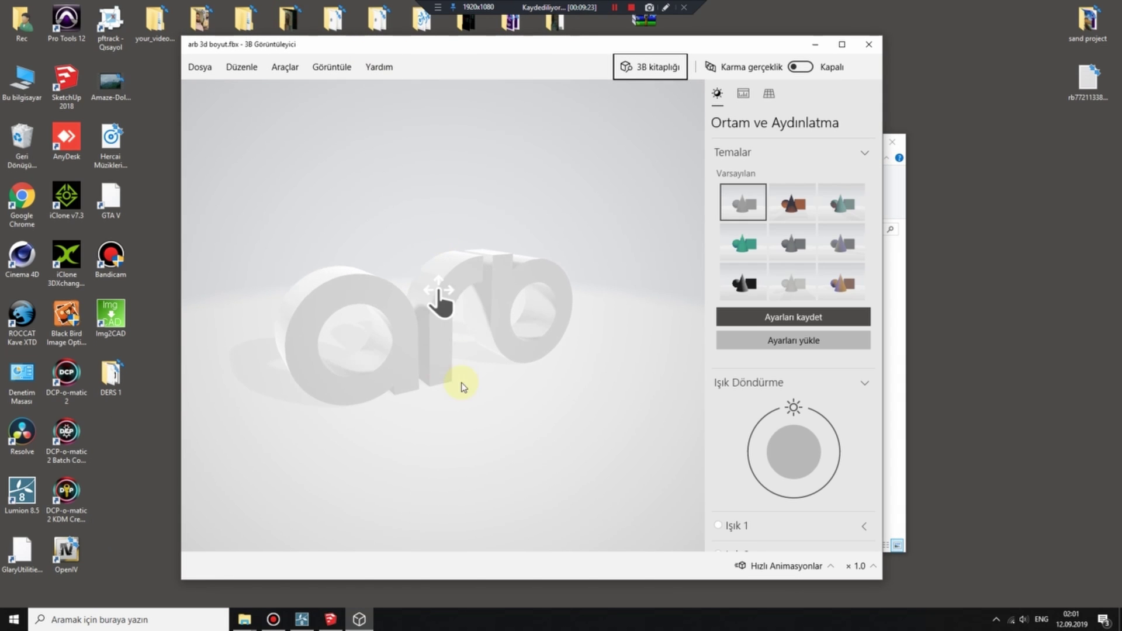
mouse_move(462, 382)
left_mouse_down()
mouse_move(426, 368)
mouse_move(557, 343)
left_mouse_up()
left_click(743, 243)
left_click(743, 281)
mouse_move(393, 357)
left_mouse_down()
mouse_move(436, 313)
mouse_move(501, 318)
mouse_move(401, 343)
mouse_move(497, 334)
mouse_move(538, 295)
mouse_move(594, 316)
mouse_move(505, 328)
left_mouse_up()
left_click(742, 243)
left_click(838, 245)
left_click_drag(826, 484, 727, 430)
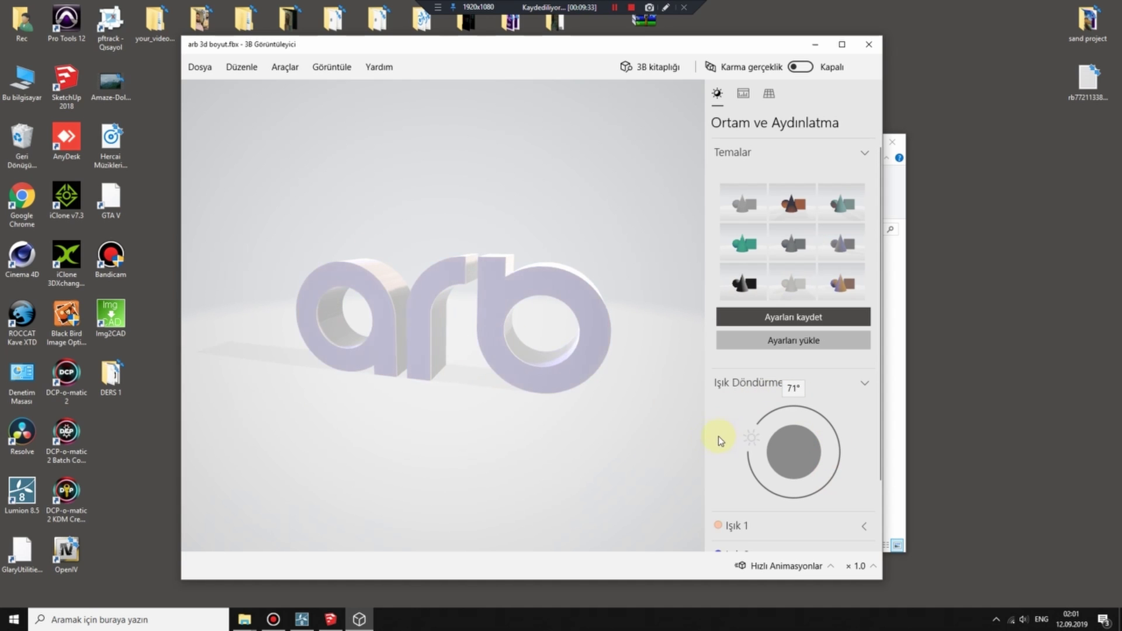
mouse_move(485, 383)
left_mouse_down()
mouse_move(581, 376)
mouse_move(522, 386)
mouse_move(426, 376)
mouse_move(518, 381)
left_mouse_up()
mouse_move(414, 395)
left_mouse_down()
mouse_move(446, 381)
mouse_move(441, 395)
mouse_move(420, 384)
mouse_move(500, 387)
mouse_move(473, 388)
left_mouse_up()
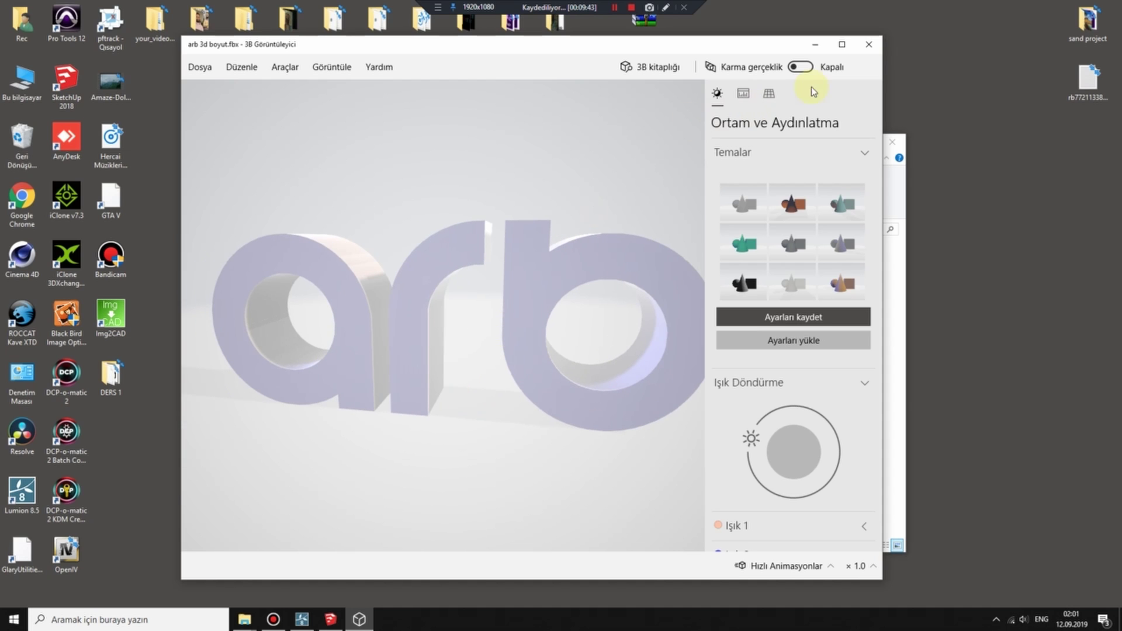
left_click(866, 49)
left_click(625, 358)
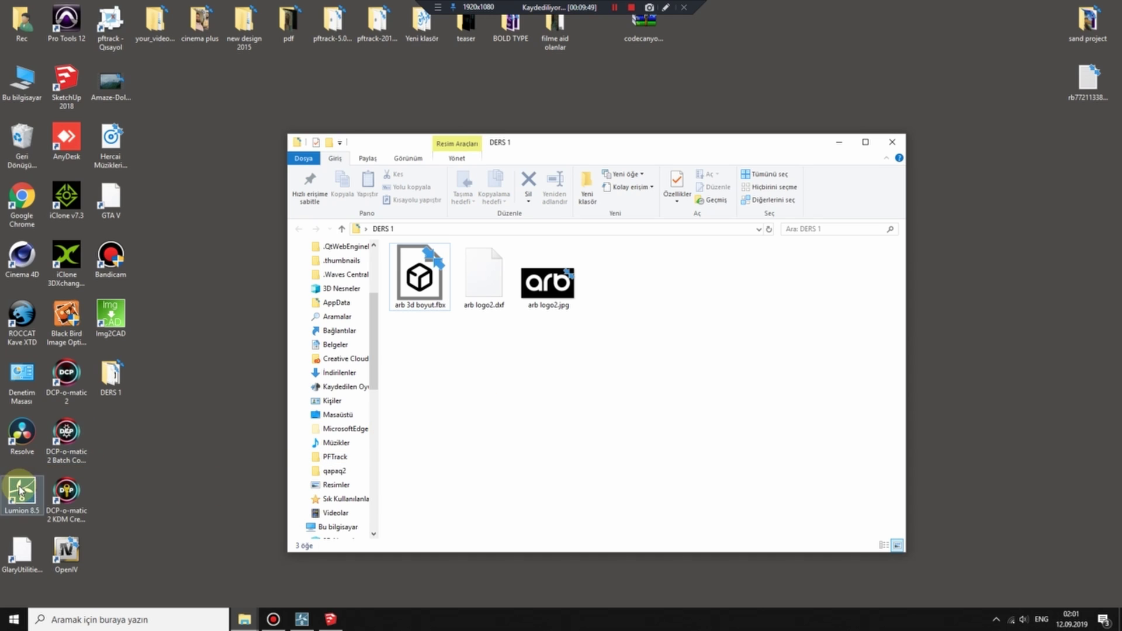
Bring Lumion Pro 8.5 to the front, showing its start screen of scene templates
left_click(304, 620)
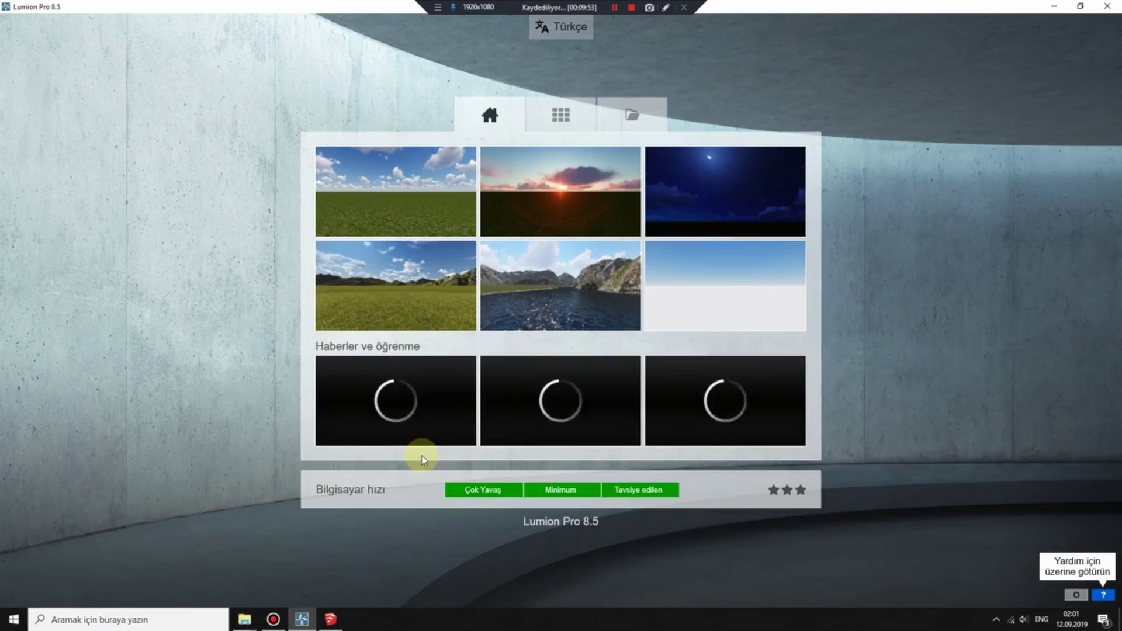